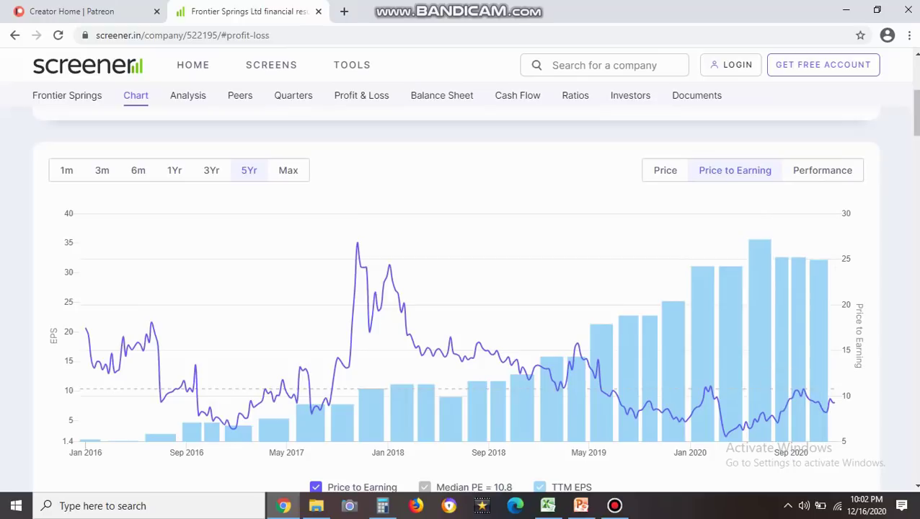
Review the Frontier Springs page from the price-to-earnings chart through peers and quarterly results to the Profit & Loss table.
scroll(461, 289, "down", 7)
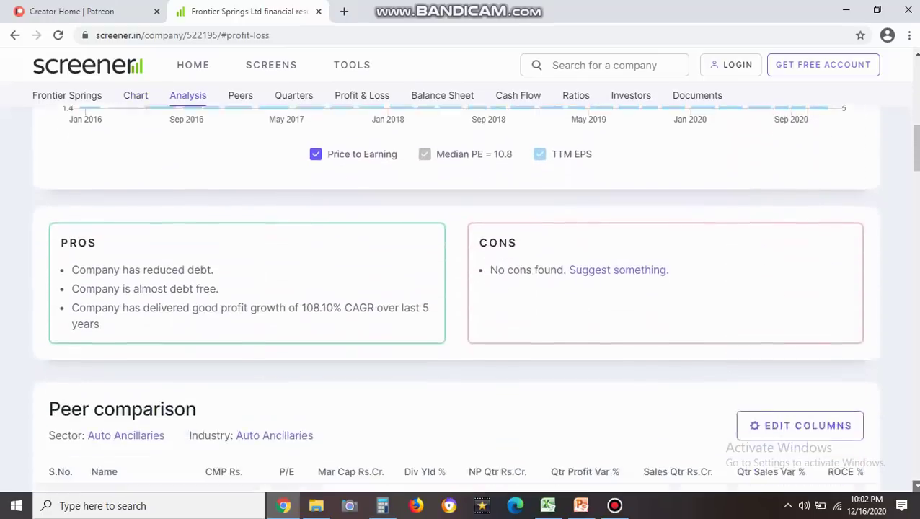
scroll(462, 289, "down", 9)
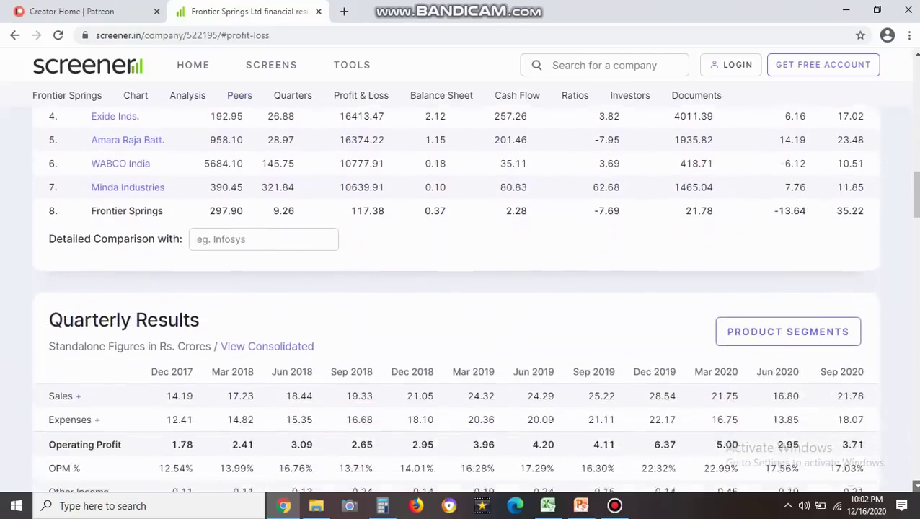
scroll(461, 288, "down", 3)
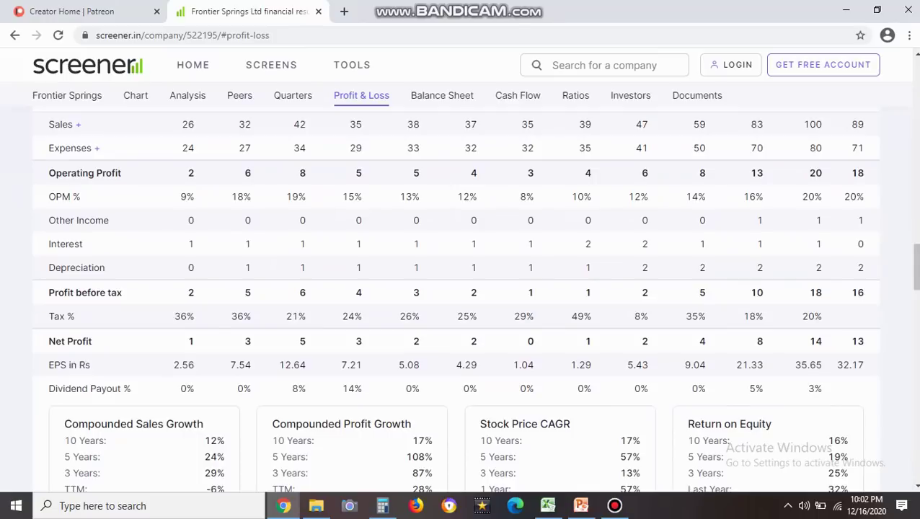
scroll(462, 289, "up", 1)
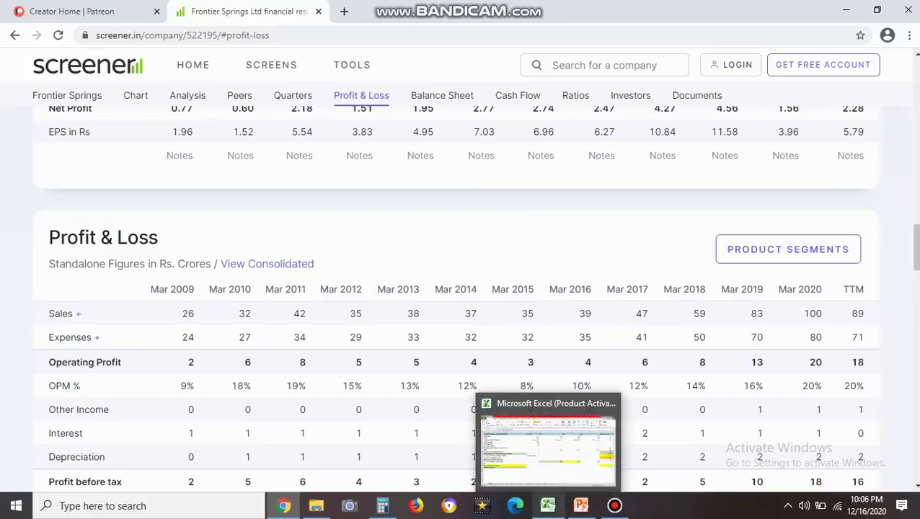
Switch to the Excel workbook and look through the row labels in column A of the Frontier sheet.
left_click(548, 505)
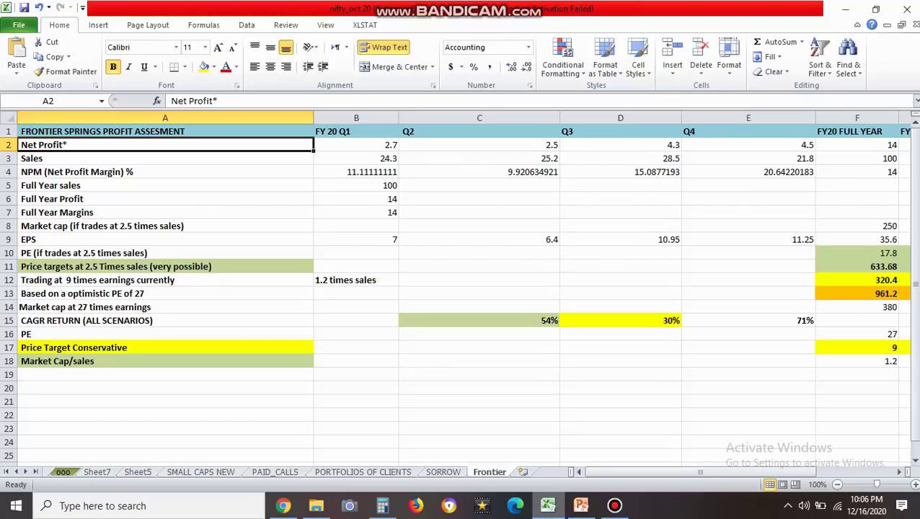
key("Down")
key("Down")
key("Down")
key("Down")
key("Down")
key("Down")
key("Down")
key("Down")
key("Down")
key("Down")
key("Down")
key("Up")
key("Up")
key("Up")
key("Up")
key("Up")
key("Up")
key("Up")
key("Up")
key("Up")
key("Up")
key("Up")
key("Up")
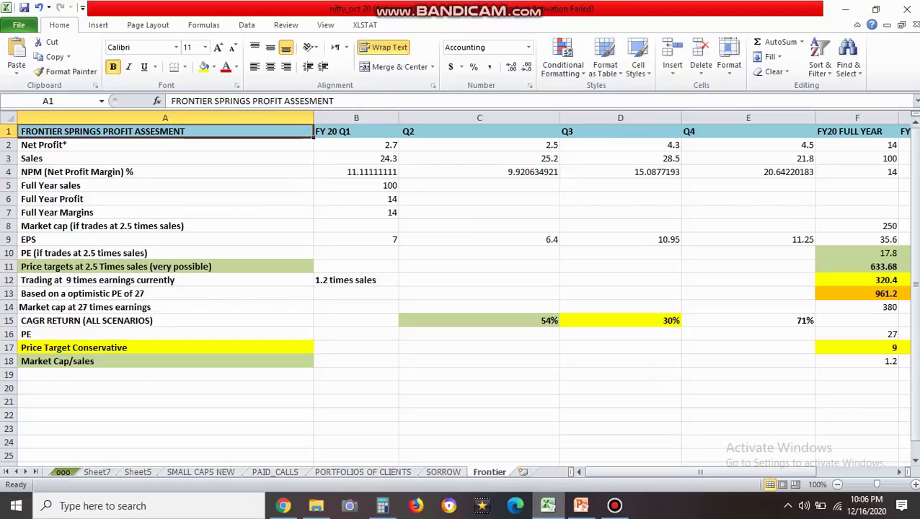
key("Down")
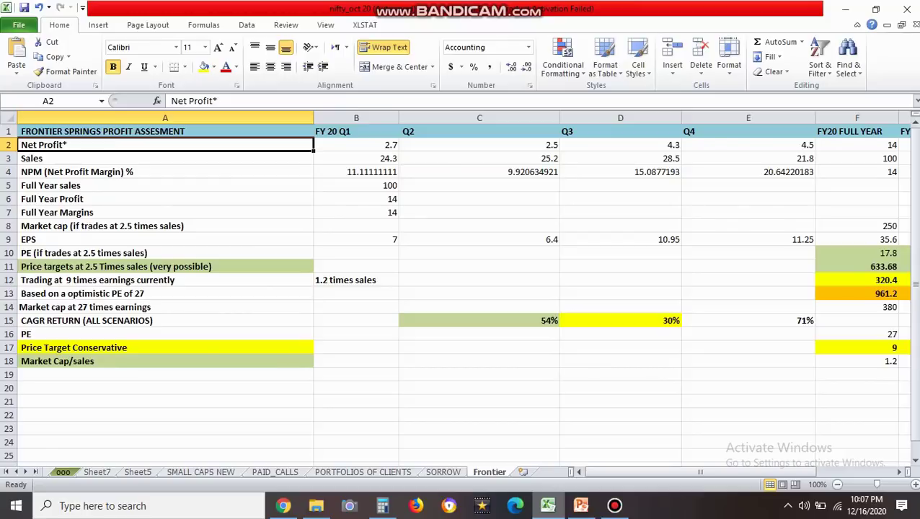
Examine the net profit row from FY 20 Q1 through Q4 and the FY20 full-year formula.
key("Right")
key("Up")
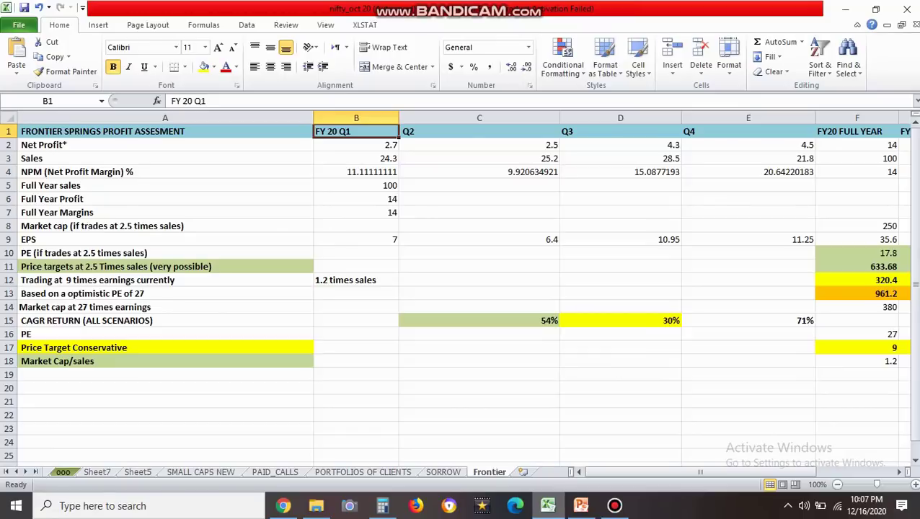
left_click(356, 145)
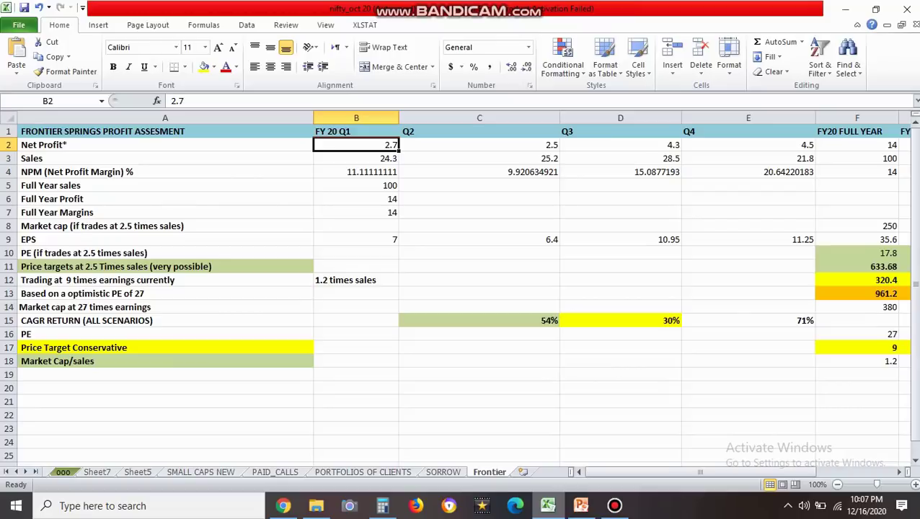
left_click(479, 145)
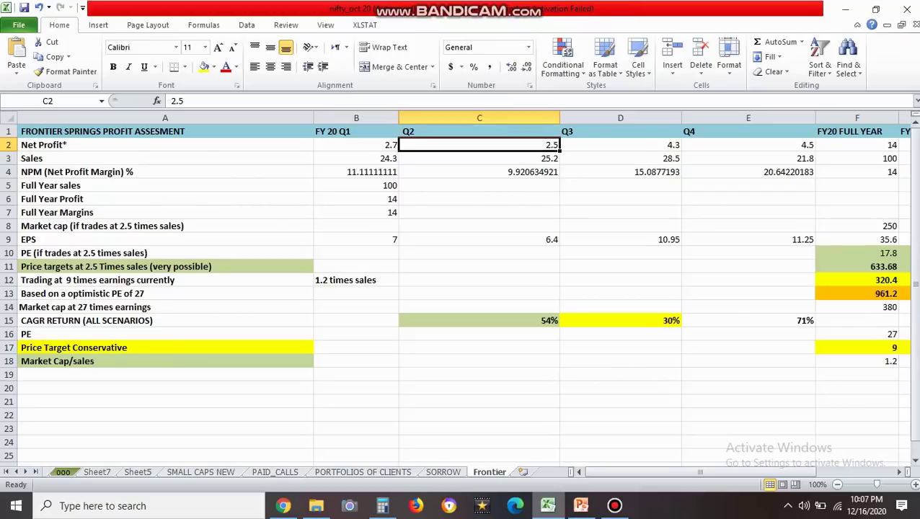
left_click(620, 145)
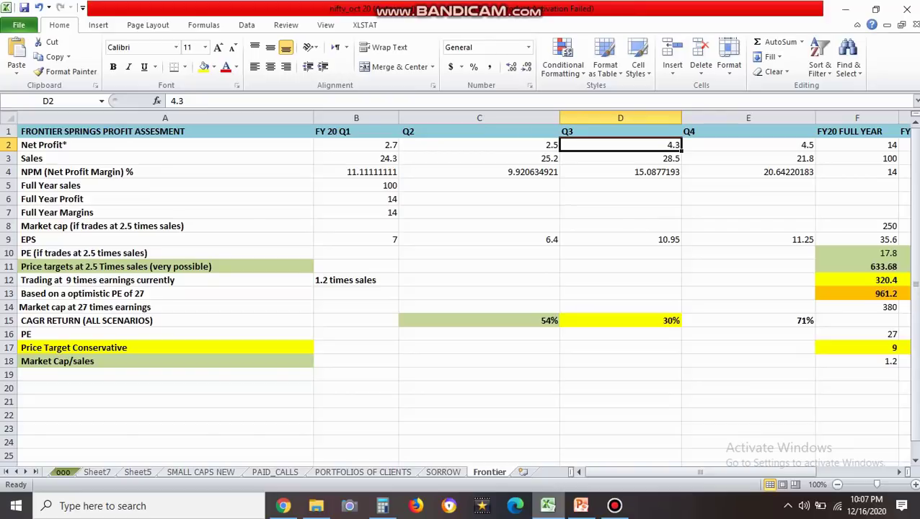
left_click(748, 145)
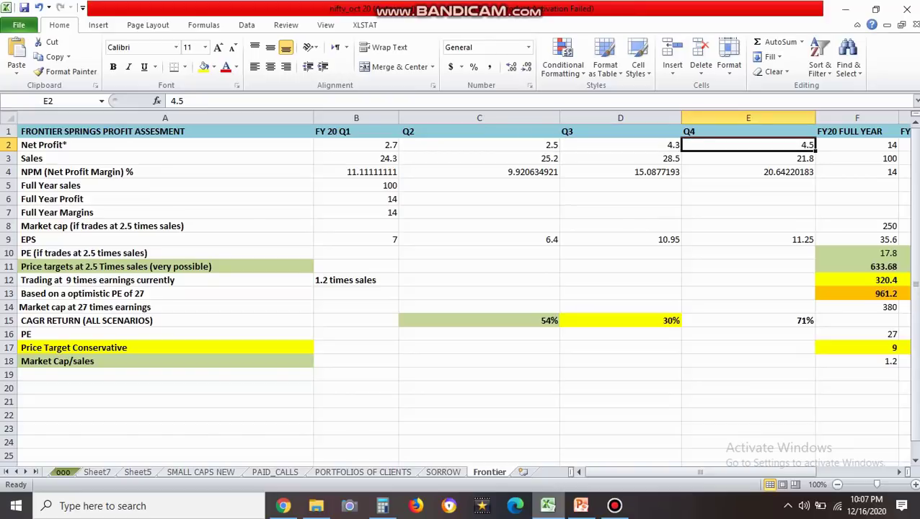
left_click(857, 145)
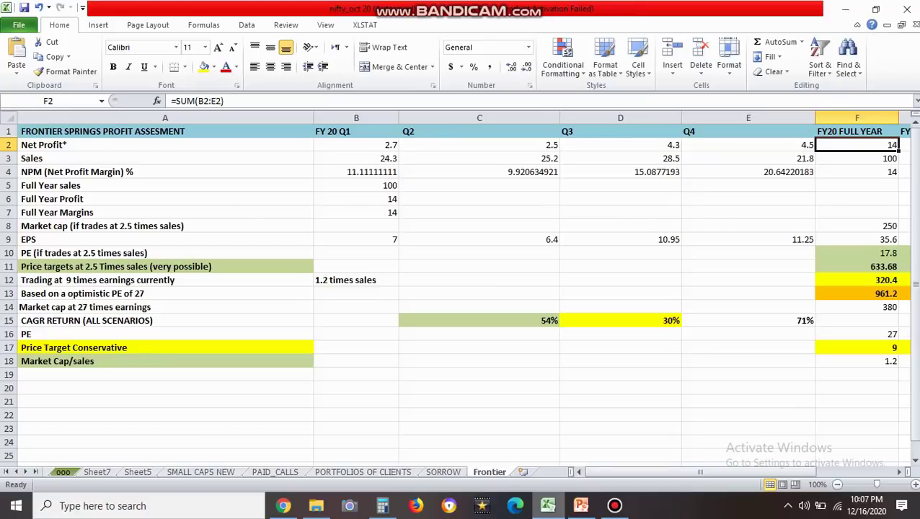
Examine the FY20 sales figures and the net profit margin row through to the full-year margin formula.
left_click(857, 158)
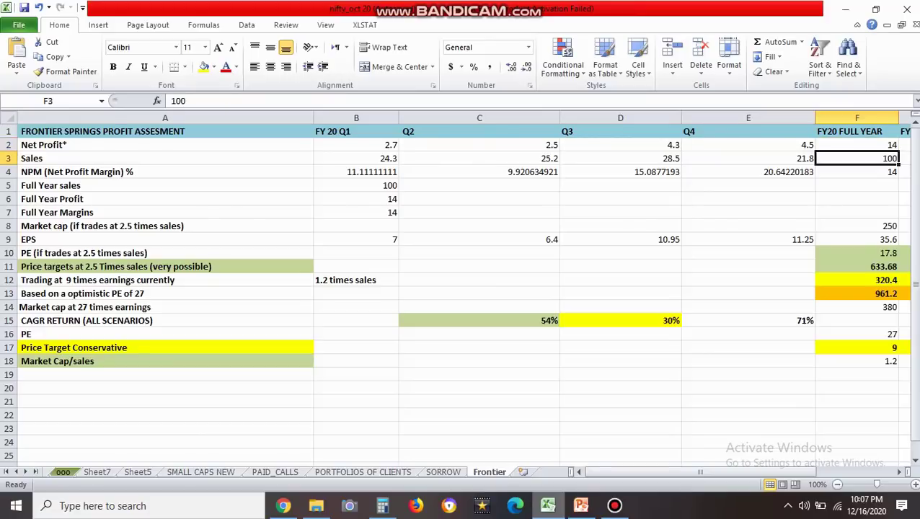
key("Left")
key("Left")
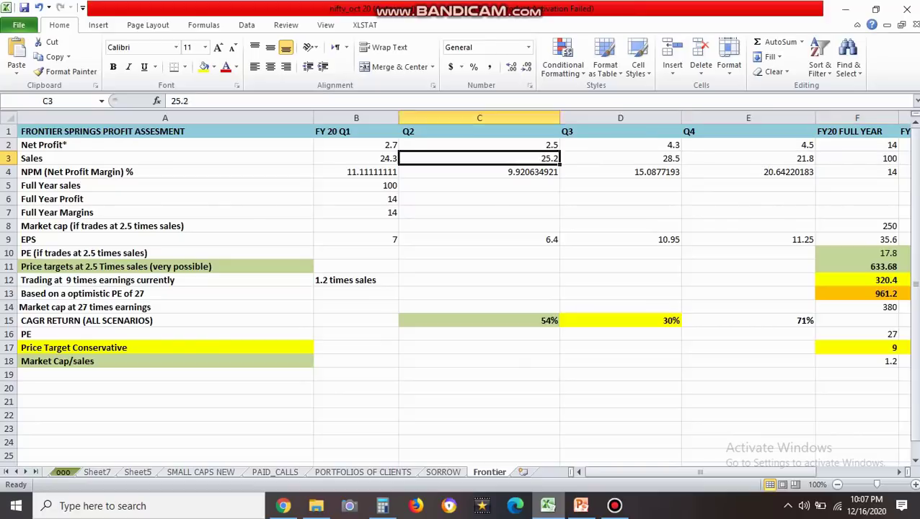
key("Home")
key("Down")
key("Right")
key("Right")
key("Right")
key("Right")
key("Right")
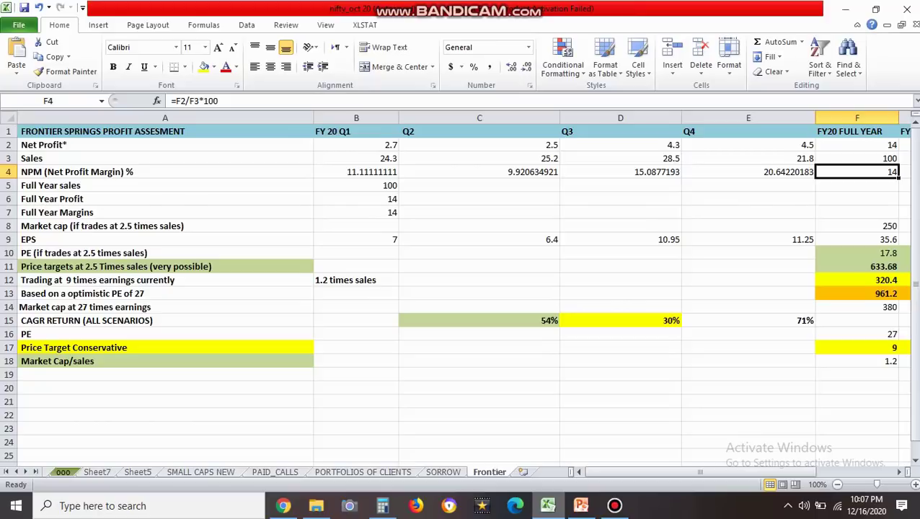
key("Left")
key("Home")
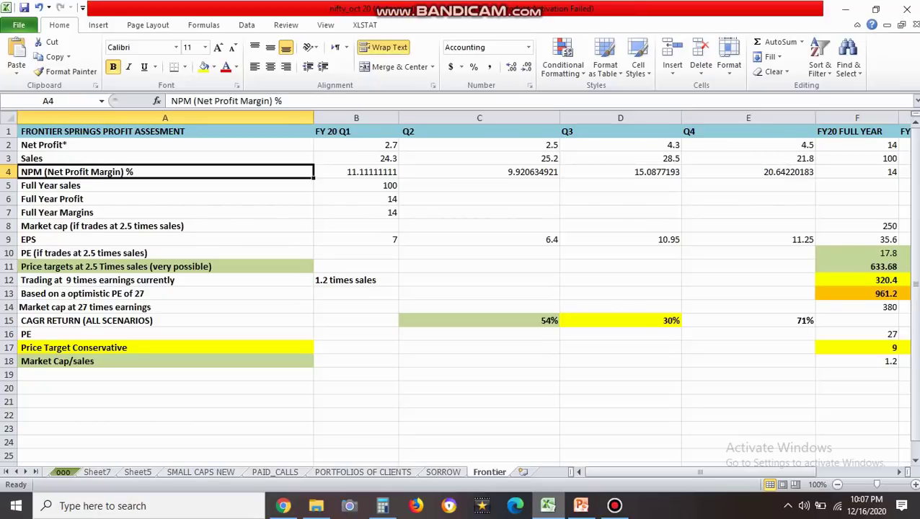
Recheck the quarterly net profit figures and compare the Net Profit and Sales row labels.
key("Up")
key("Up")
key("Right")
key("Right")
key("Right")
key("Left")
key("Home")
key("Down")
key("Up")
key("Down")
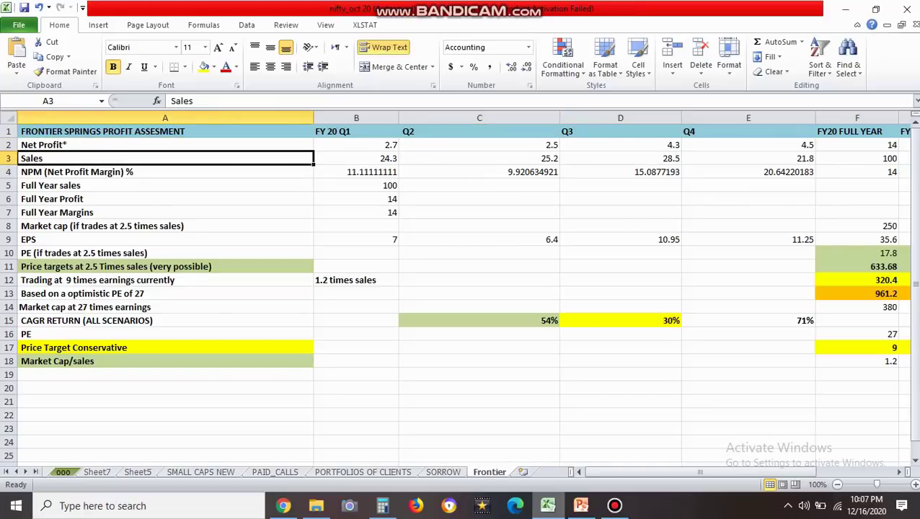
Look over the row labels from the net profit margin down to the optimistic PE scenario and back to the title.
key("Down")
key("Down")
key("Down")
key("Down")
key("Down")
key("Down")
key("Down")
key("Down")
key("Down")
key("Down")
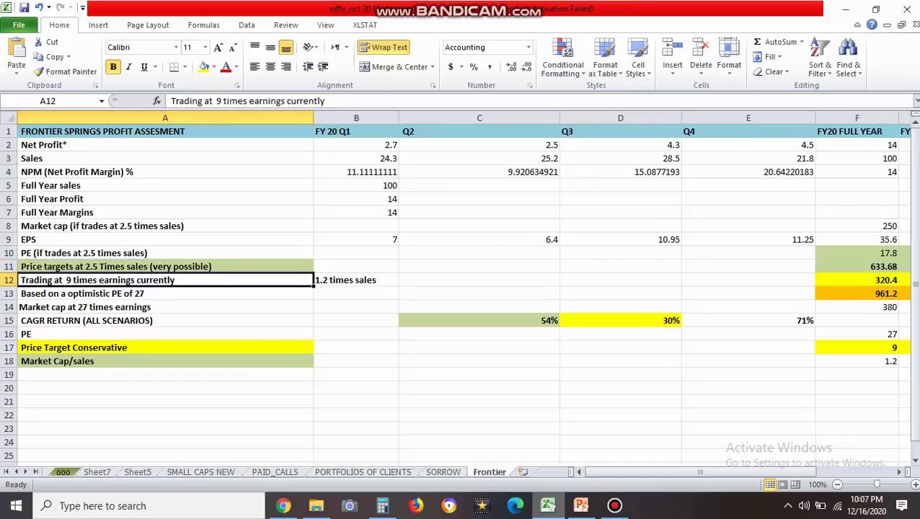
key("Down")
key("Up")
key("Up")
key("Up")
key("Up")
key("Up")
key("Up")
key("Up")
key("Up")
key("Up")
key("Up")
key("Up")
key("Up")
key("Up")
Follow the sales row across the quarters and inspect the FY 22 net profit and sales projection formulas.
key("Down")
key("Down")
key("Right")
key("Right")
key("Right")
key("Right")
key("Right")
key("Right")
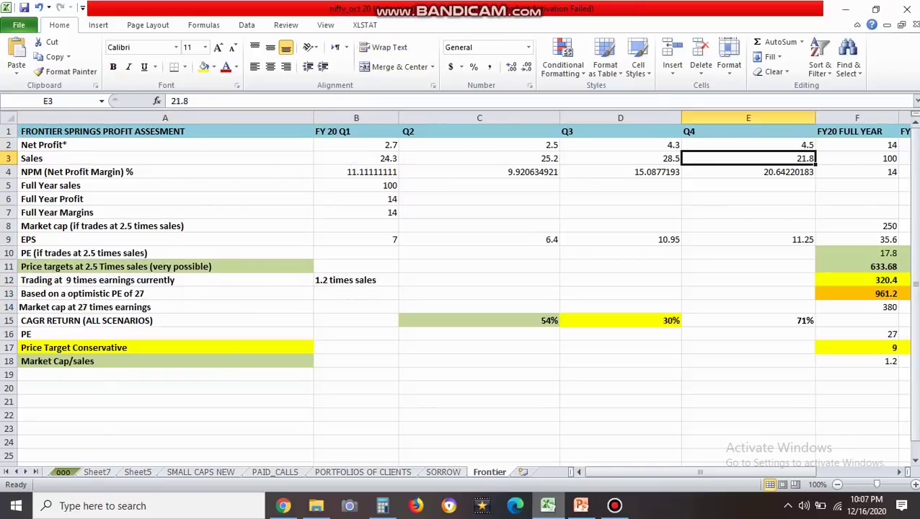
key("Right")
key("Left")
key("Left")
key("Right")
key("Up")
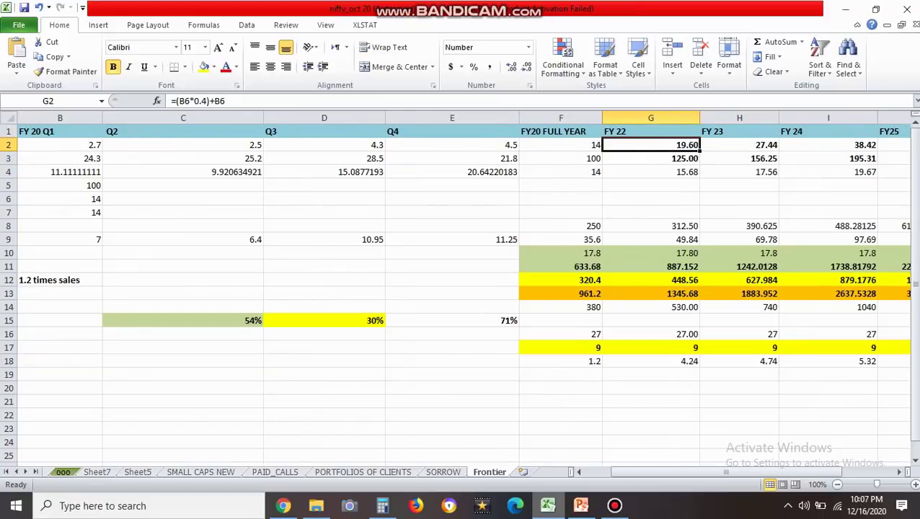
key("Down")
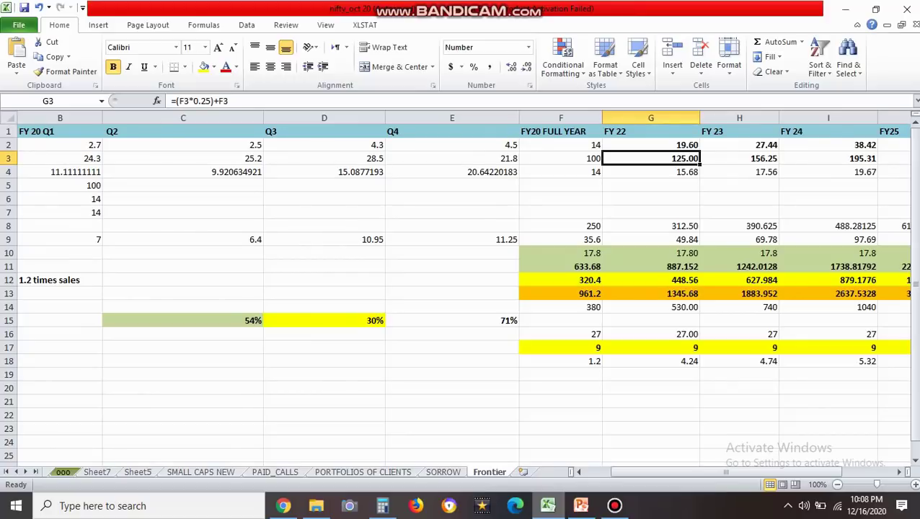
Bring the projection columns through FY27 into view and look across their sales figures.
key("Right")
key("Right")
key("Right")
key("Right")
key("Right")
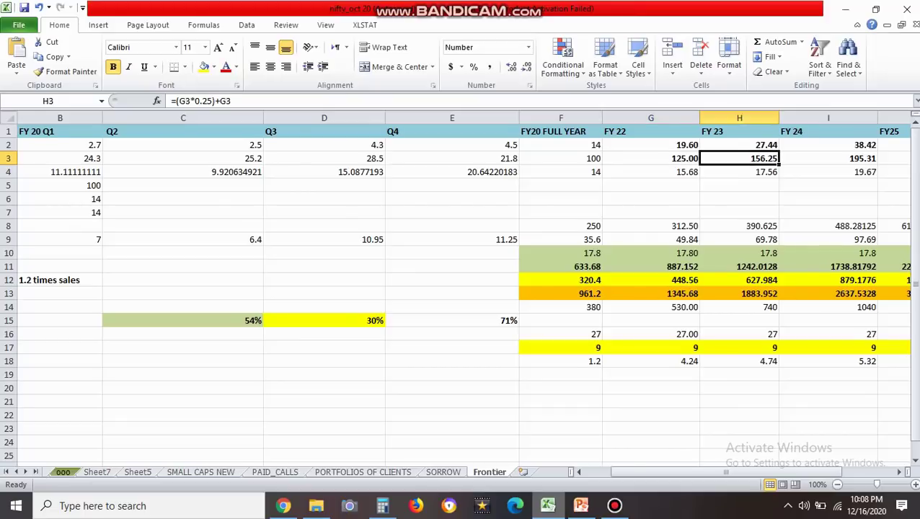
key("Left")
key("Left")
key("Left")
key("Left")
key("Left")
key("Right")
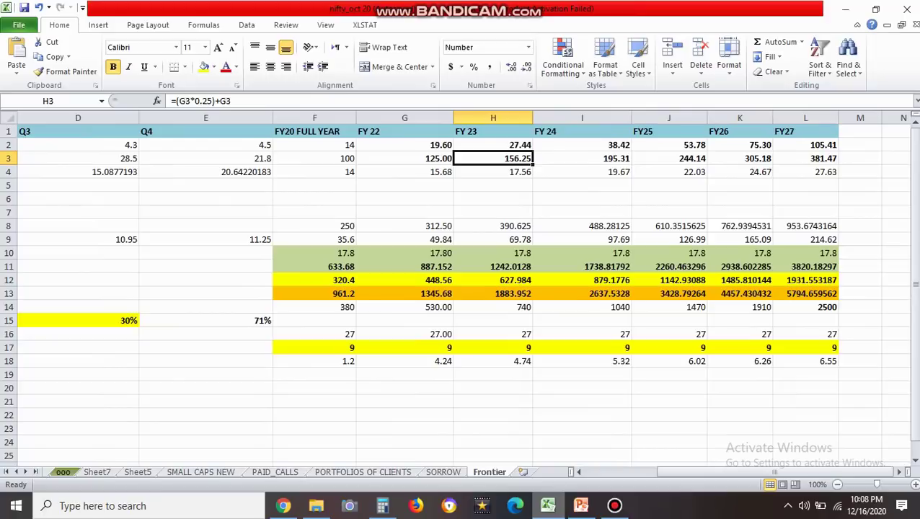
Inspect the sales growth formulas in row 3 year by year from FY 22 to FY27.
key("Left")
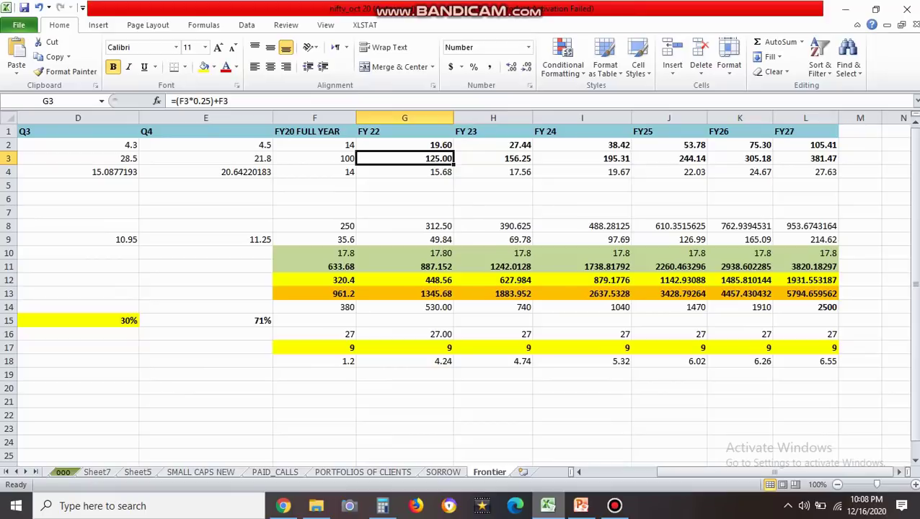
key("Left")
key("Right")
left_click(493, 158)
left_click(582, 158)
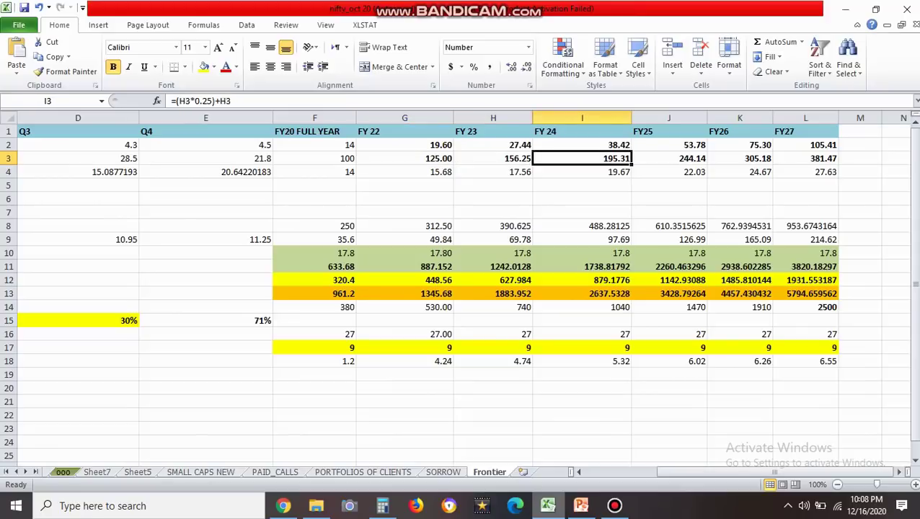
left_click(668, 158)
left_click(739, 158)
left_click(805, 158)
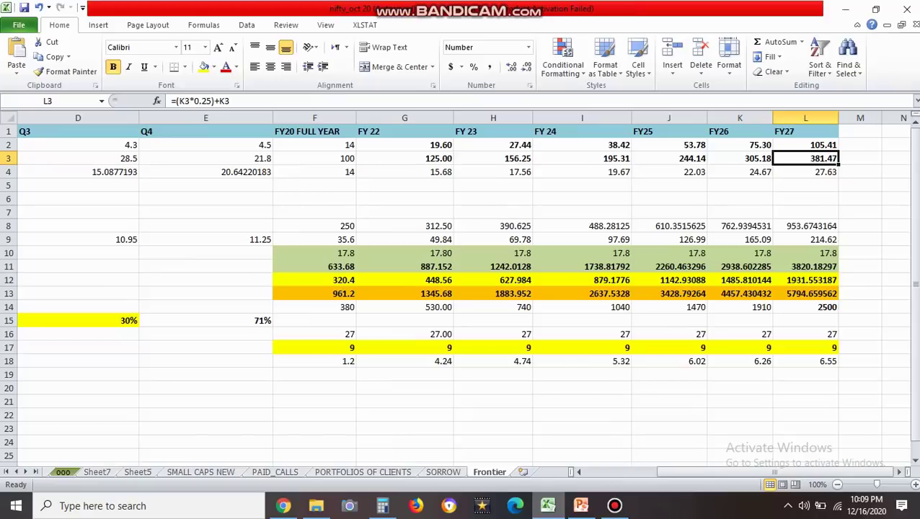
Return to the FY20 full-year sales and net profit cells to examine the projections' starting values.
key("Left")
key("Left")
key("Left")
key("Left")
key("Left")
key("Left")
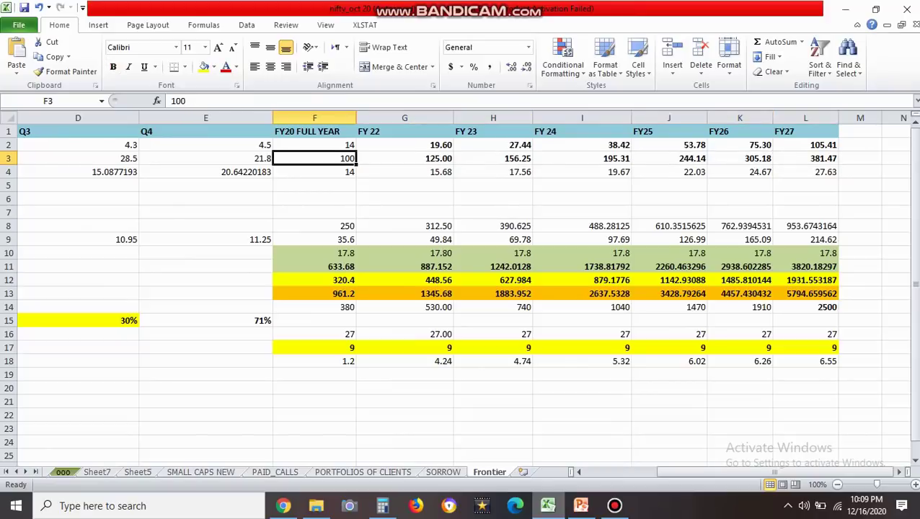
key("Up")
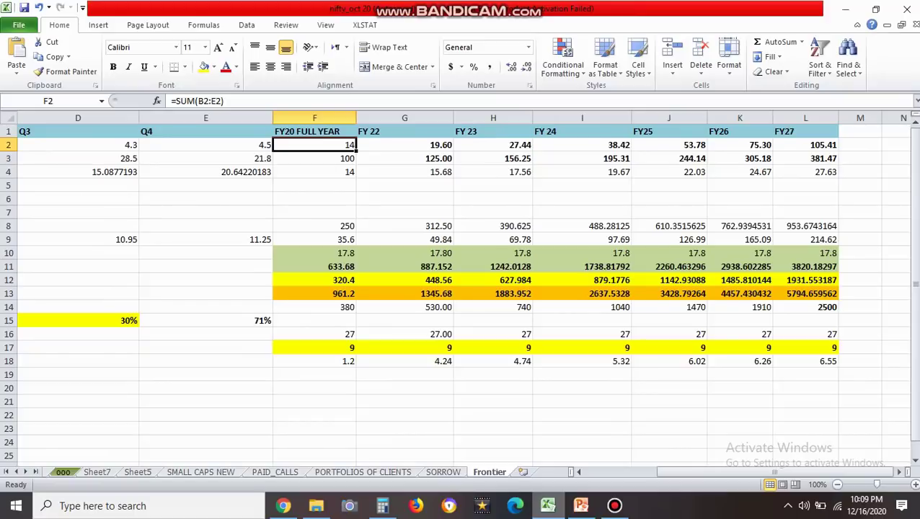
Inspect the net profit growth formulas in row 2 year by year from FY 22 to FY27.
left_click(404, 145)
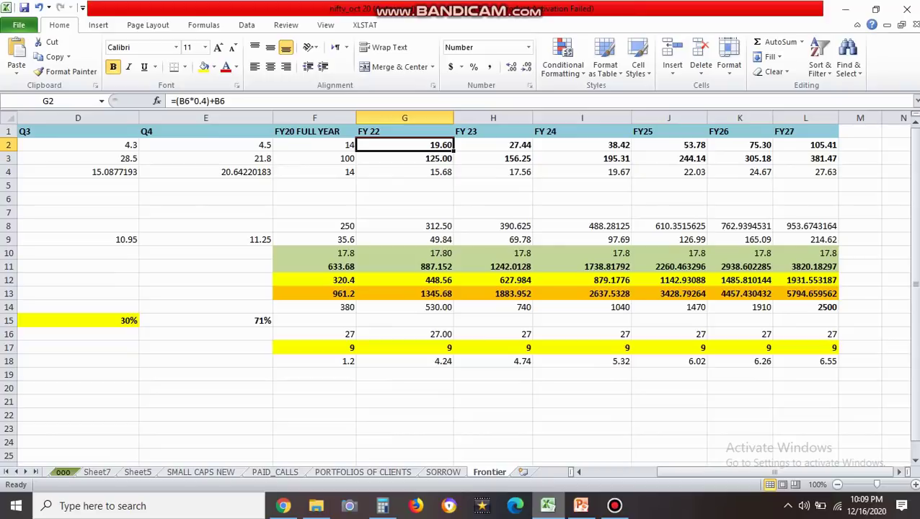
left_click(494, 145)
left_click(405, 145)
left_click(493, 145)
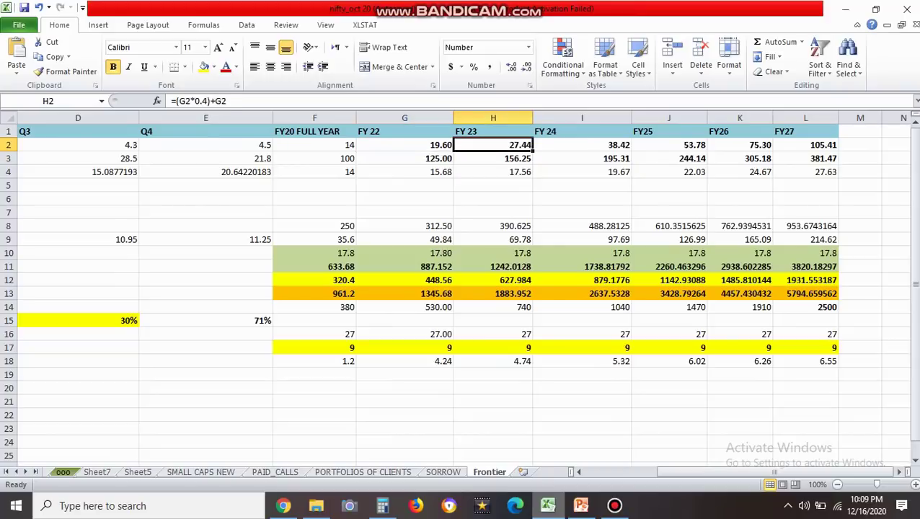
left_click(404, 145)
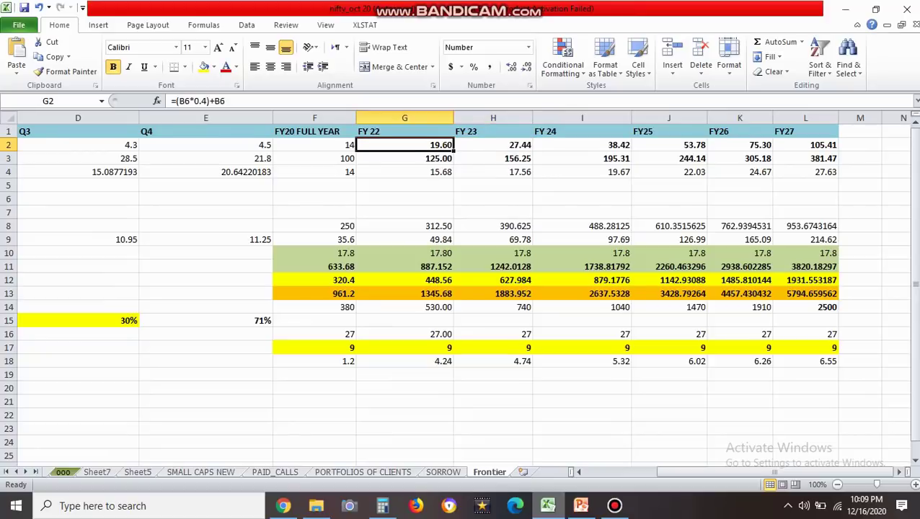
left_click(493, 145)
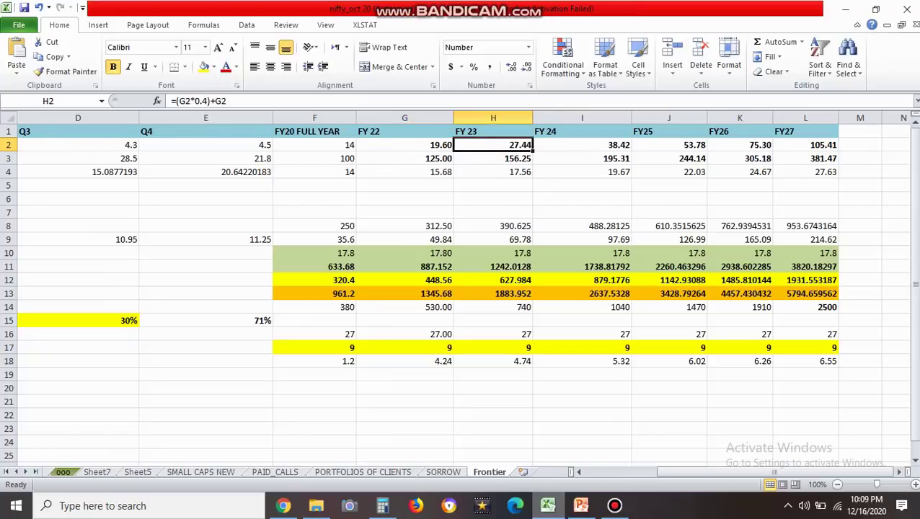
left_click(582, 145)
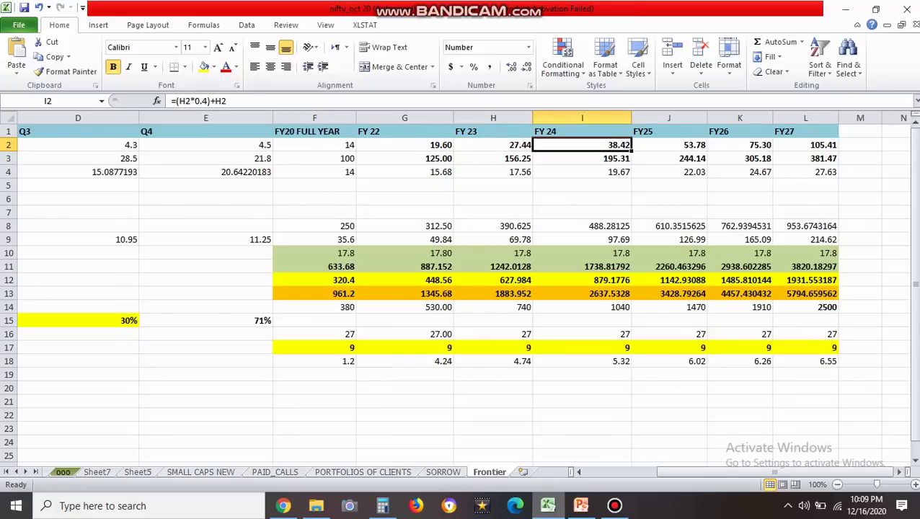
left_click(668, 145)
left_click(740, 145)
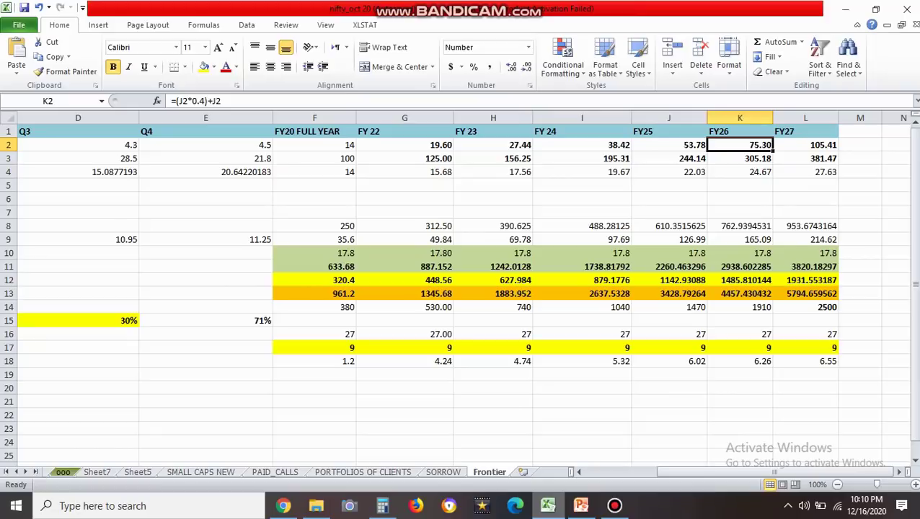
left_click(805, 145)
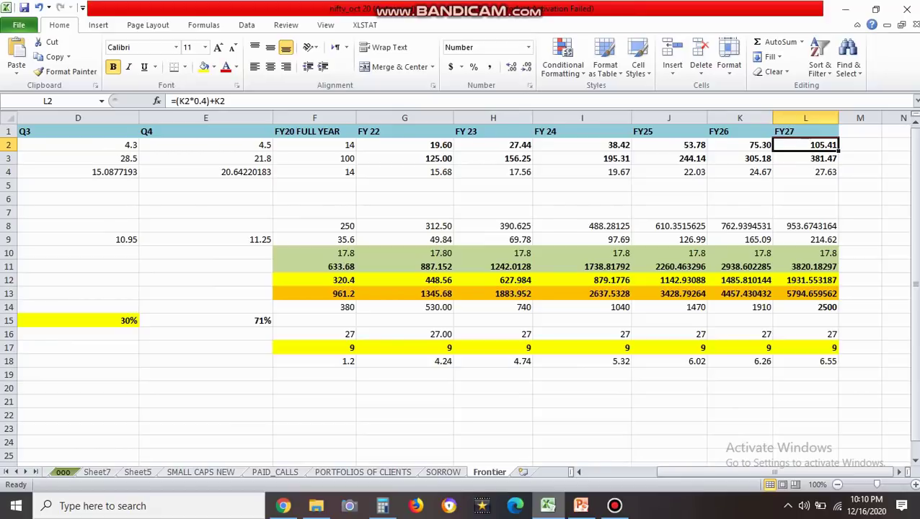
Go back to the FY20 full-year column and examine the net profit margin formulas in row 4 across to FY27.
key("Left")
key("Left")
key("Left")
key("Left")
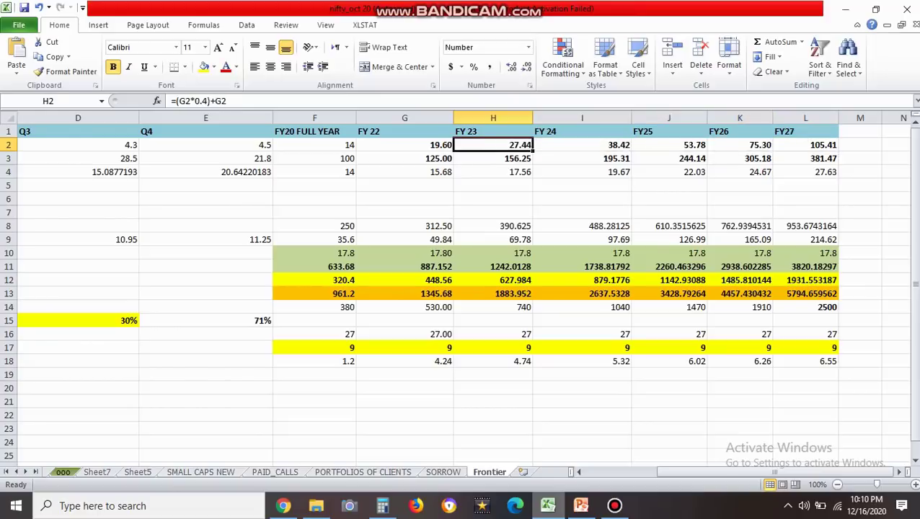
key("Left")
key("Left")
key("Down")
key("Down")
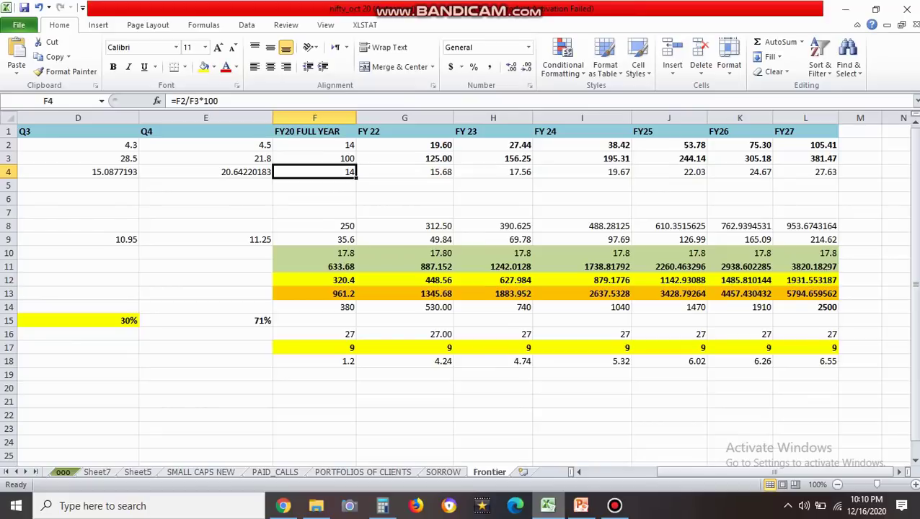
key("Right")
key("Right")
key("Right")
key("Right")
key("Right")
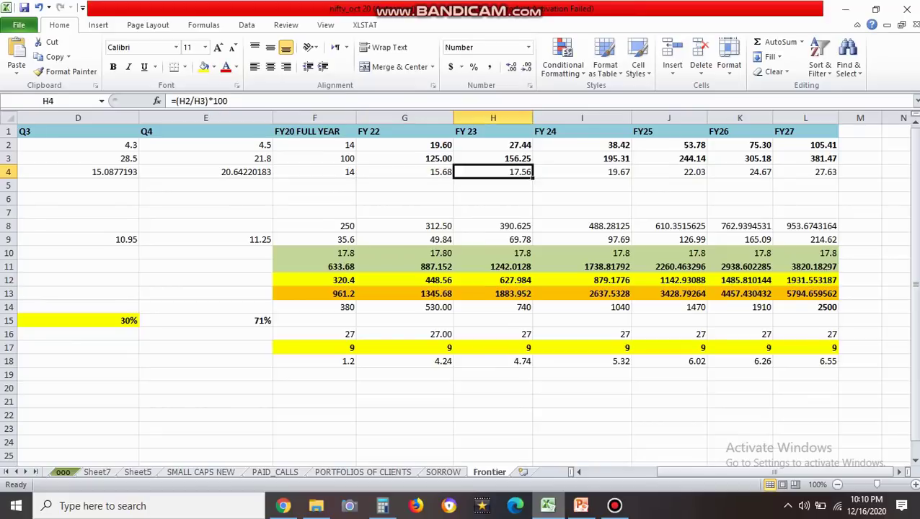
key("Right")
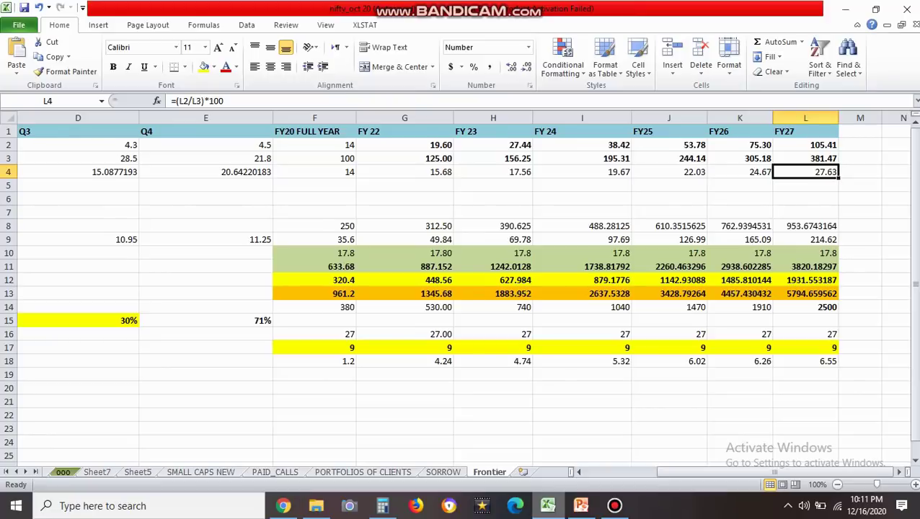
Return to the row labels and read down from NPM (Net Profit Margin) % through the 2.5 times sales market cap to EPS.
key("Left")
key("Left")
key("Left")
key("Left")
key("Left")
key("Left")
key("Left")
key("Left")
key("Left")
key("Left")
key("Left")
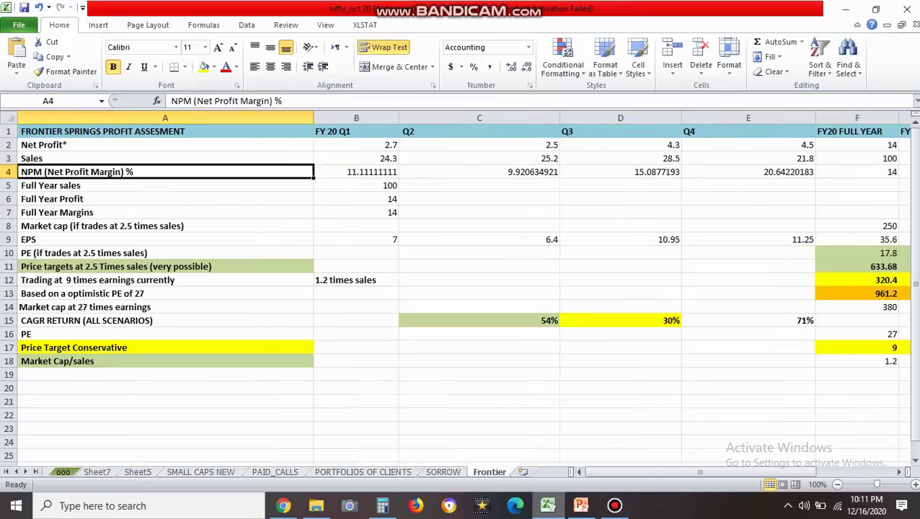
key("Down")
key("Down")
key("Down")
key("Down")
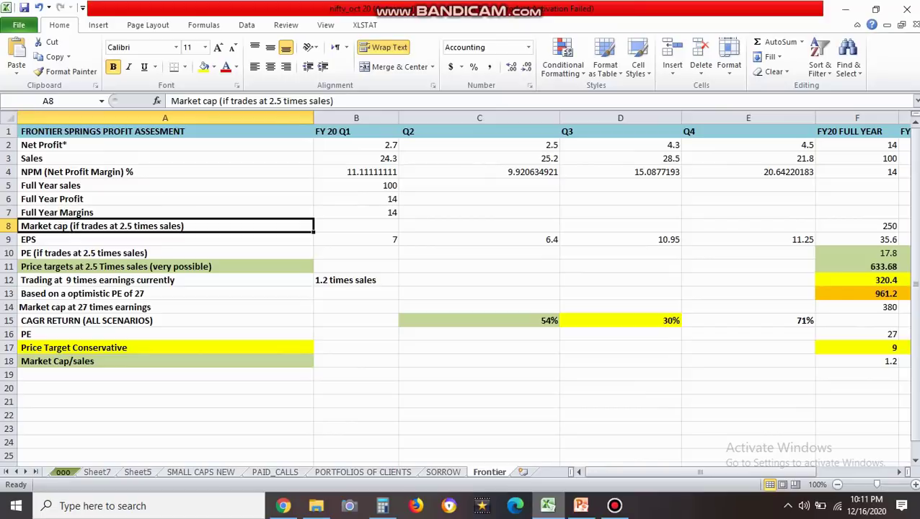
key("Down")
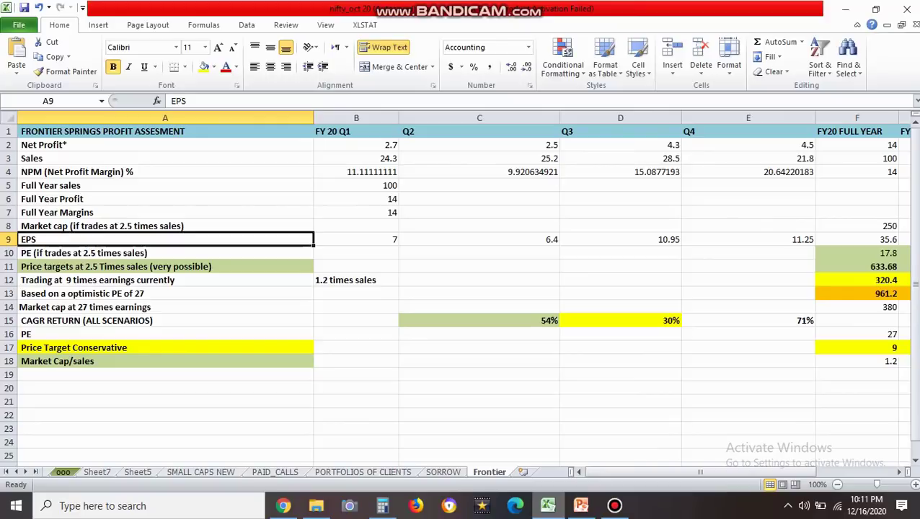
Look across the quarterly EPS values in row 9 to the FY20 full-year EPS sum.
key("Right")
key("Right")
key("Right")
key("Right")
key("Right")
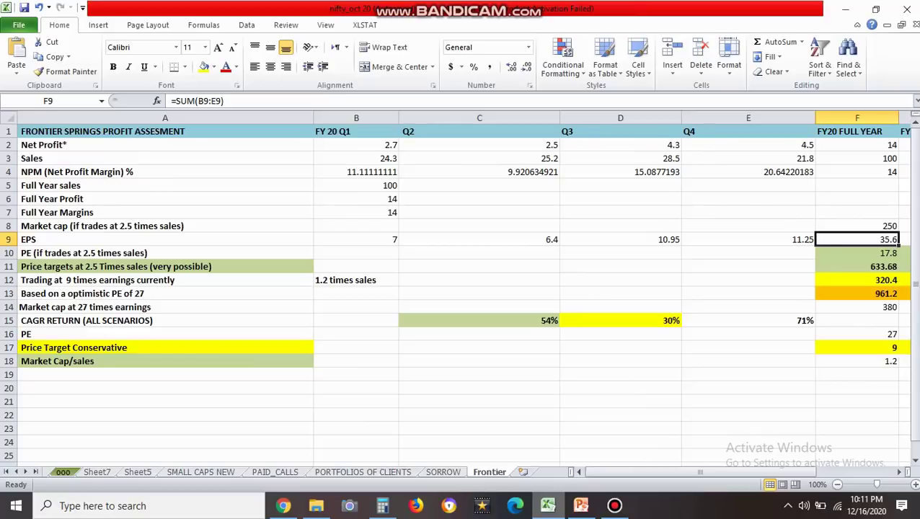
key("Right")
key("Left")
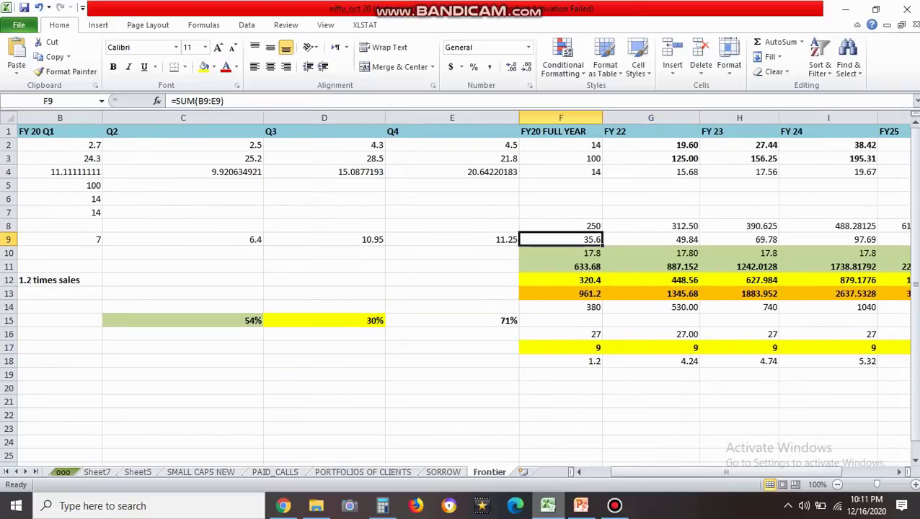
key("Right")
key("Left")
Inspect the projected EPS formulas in row 9 from FY 22 through FY27.
left_click(650, 240)
left_click(739, 240)
left_click(828, 239)
left_click(894, 239)
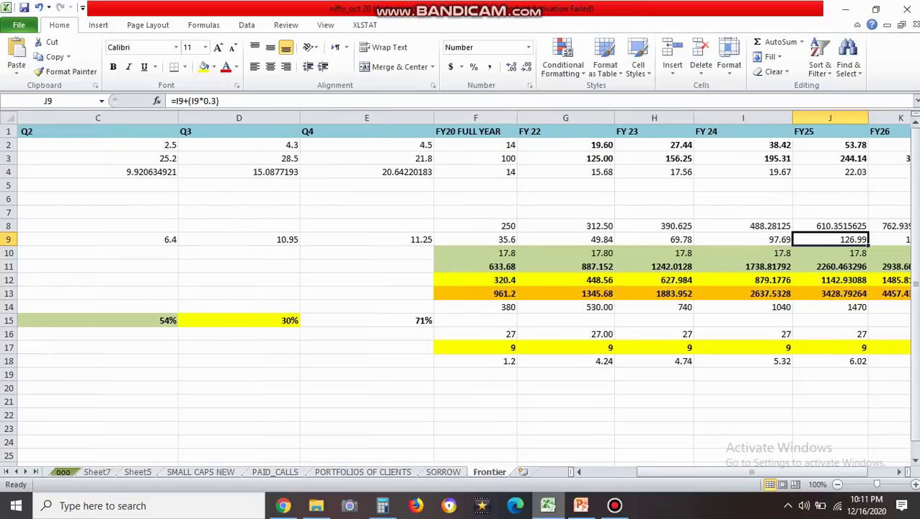
left_click(894, 240)
left_click(806, 239)
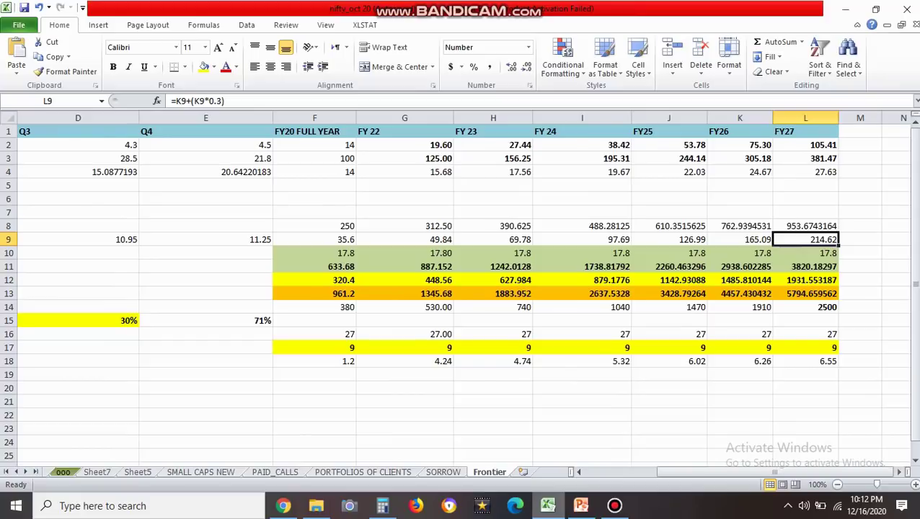
Recheck the EPS growth formulas backwards from FY25 through the earlier years.
left_click(668, 239)
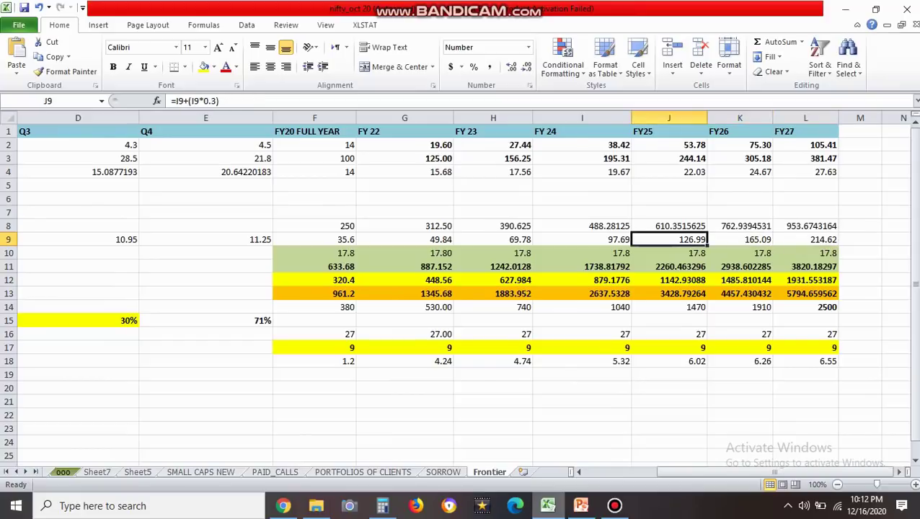
key("Left")
key("Left")
key("Left")
key("Left")
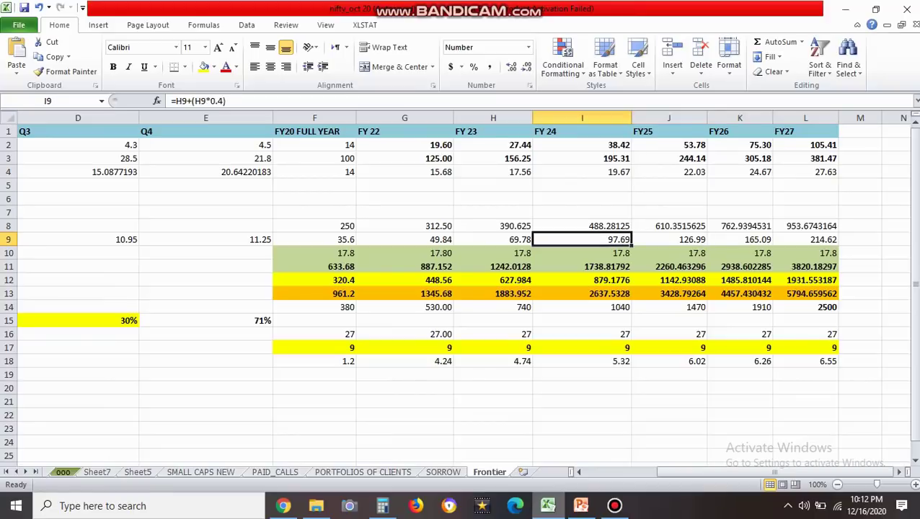
Locate the PE (if trades at 2.5 times sales) row and examine its FY20 and FY 22 values.
key("Home")
key("Down")
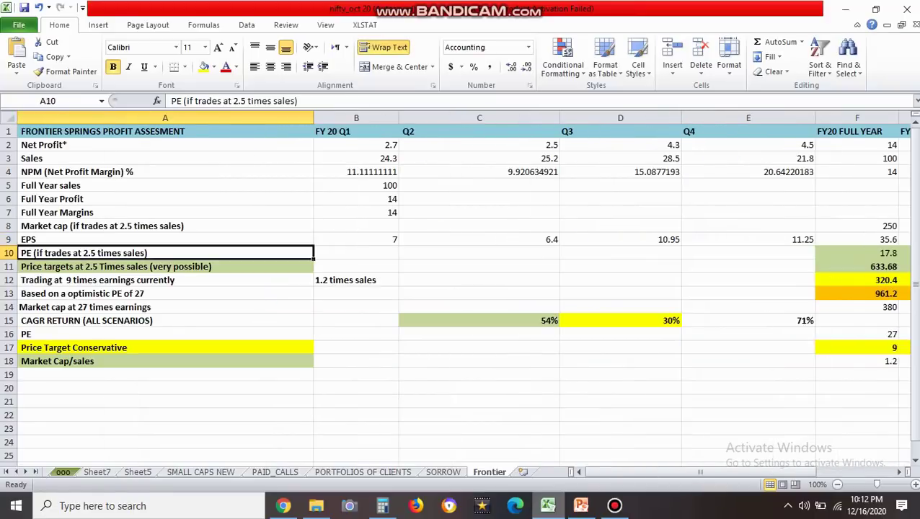
key("Up")
key("Down")
key("Right")
key("Right")
key("Right")
key("Right")
key("Right")
key("Right")
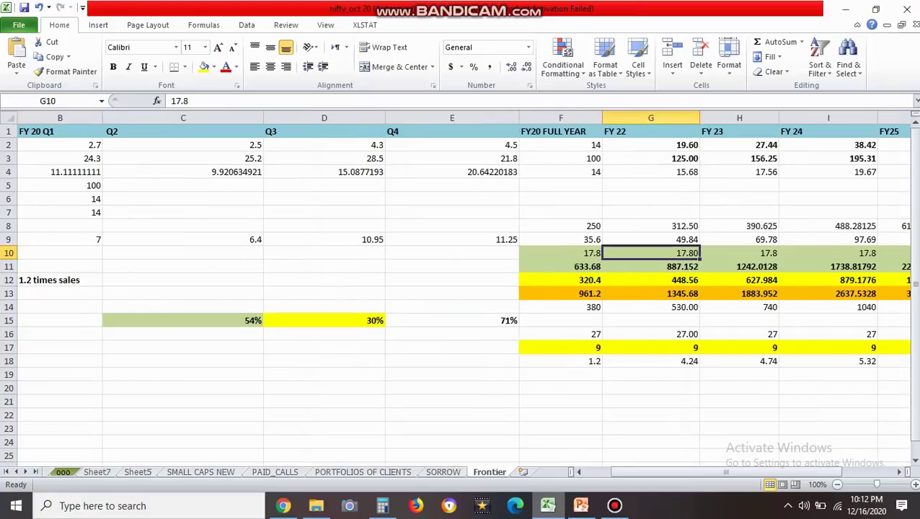
key("Left")
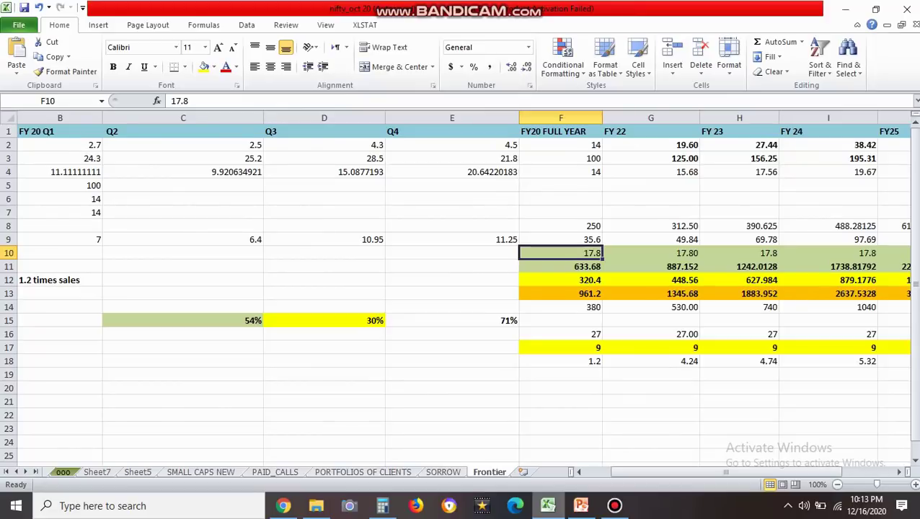
Compare the FY20 full-year EPS and PE cells with the price target formula in F11.
left_click(561, 239)
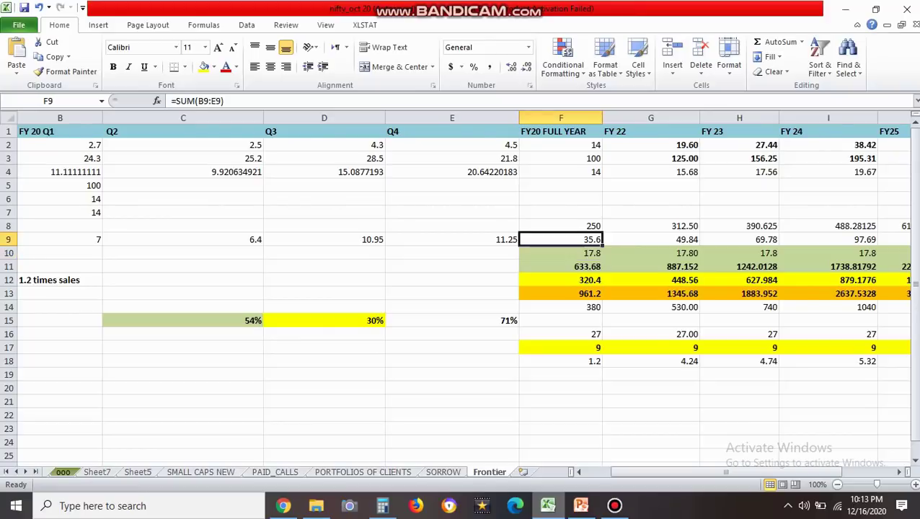
left_click(561, 253)
left_click(561, 267)
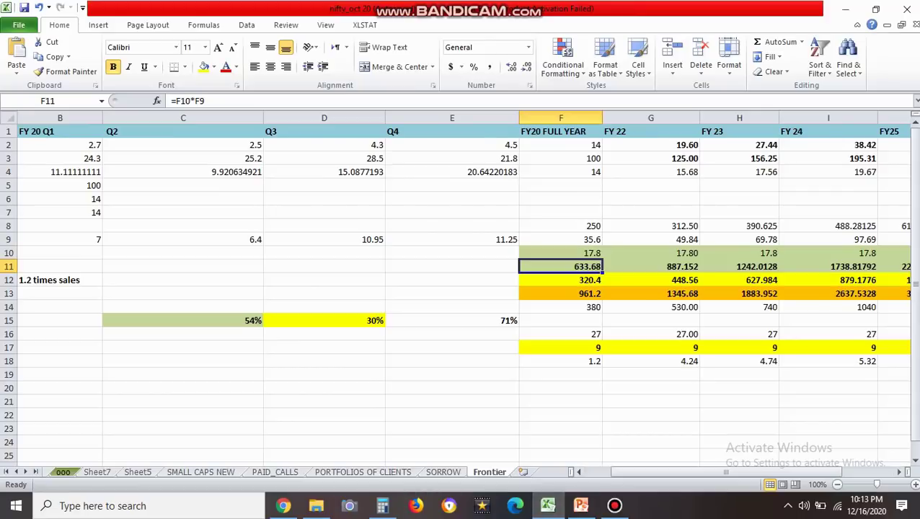
Switch to Calculator, multiply 35.6 by 17.8, and return to Excel's FY20 PE and price target cells.
left_click(382, 506)
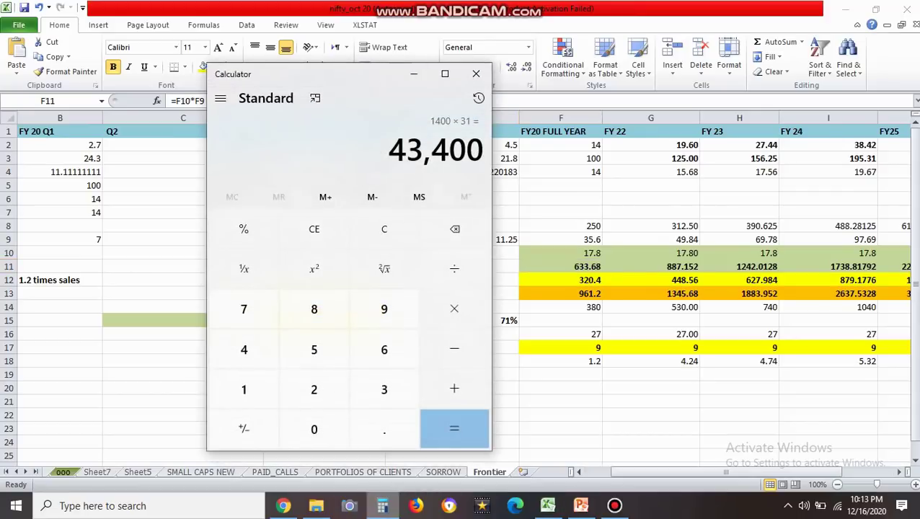
type("35.6")
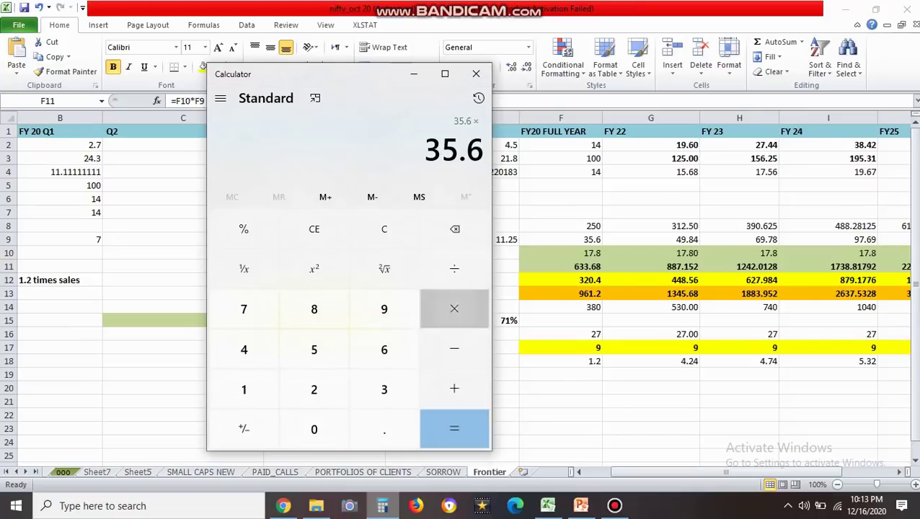
type("*17.8")
key("Return")
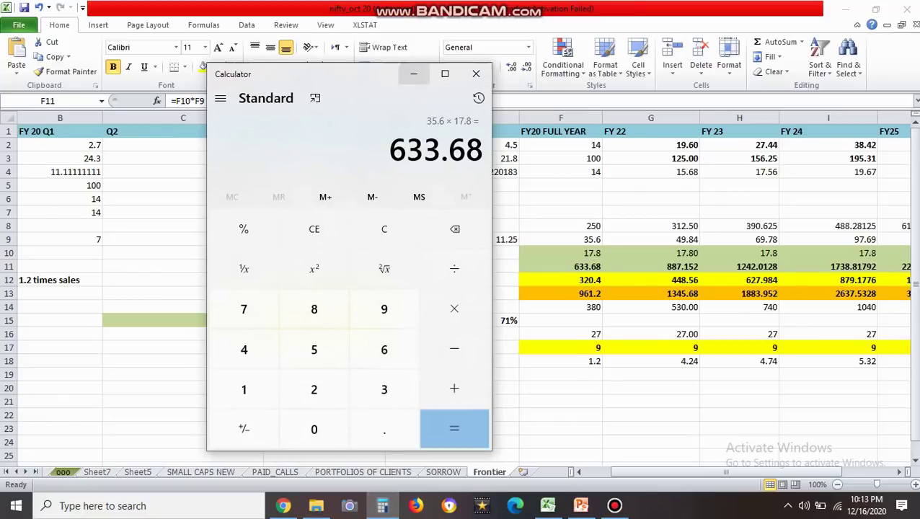
left_click(413, 73)
left_click(561, 253)
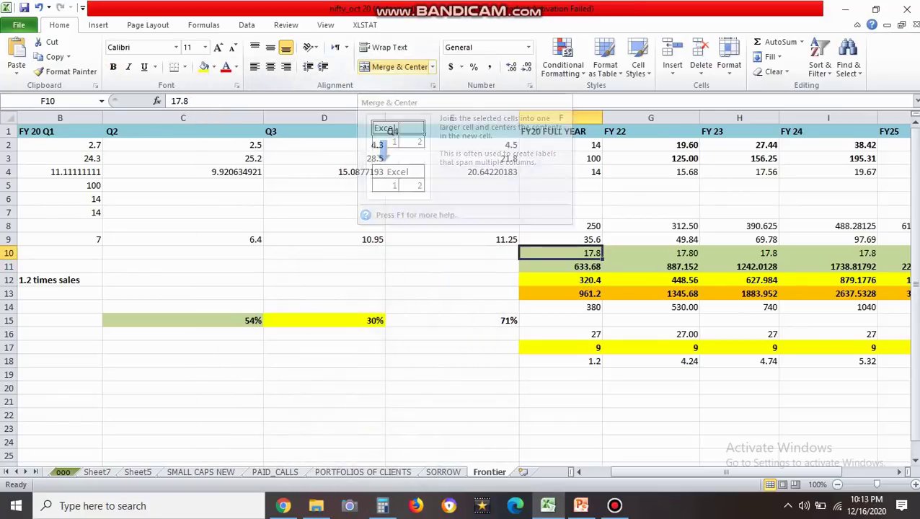
left_click(561, 267)
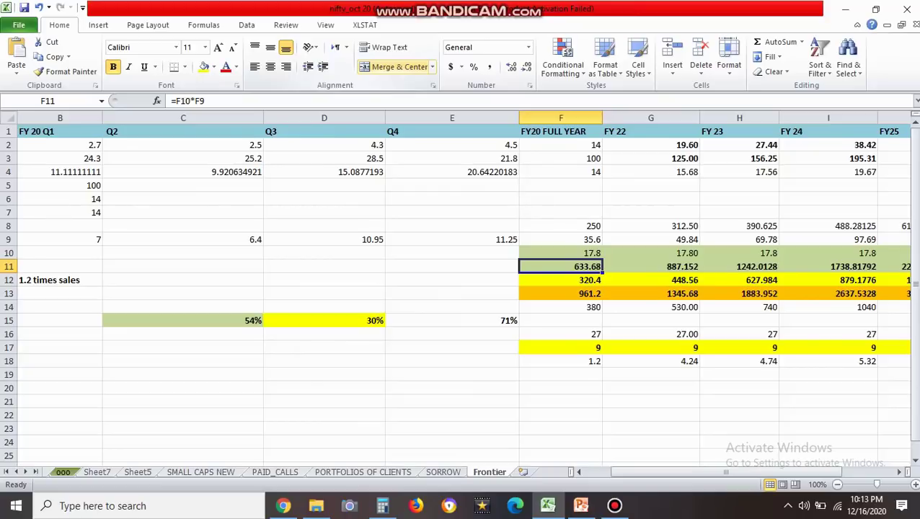
Compare the FY20 and FY 22 price targets and their EPS inputs, ending on the FY 23 price target.
key("Right")
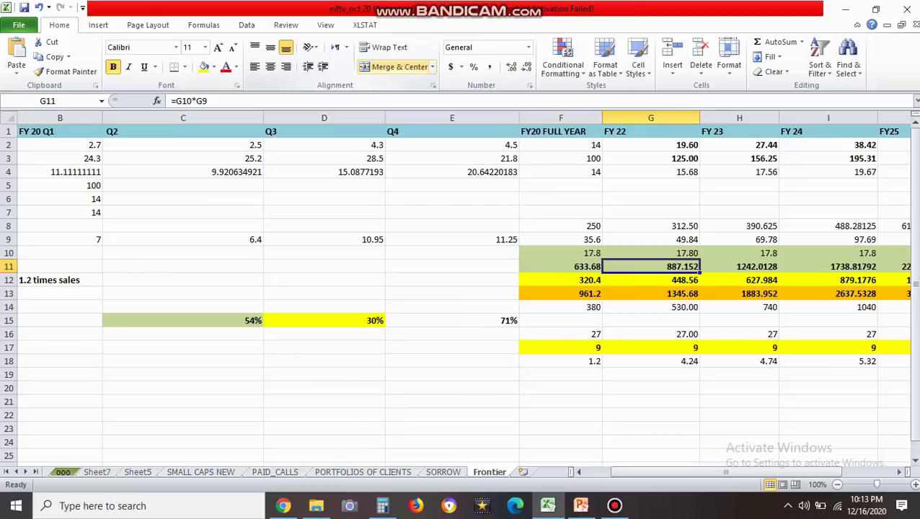
key("Left")
key("Right")
key("Left")
key("Right")
key("Up")
key("Up")
key("Left")
key("Right")
key("Down")
key("Down")
key("Right")
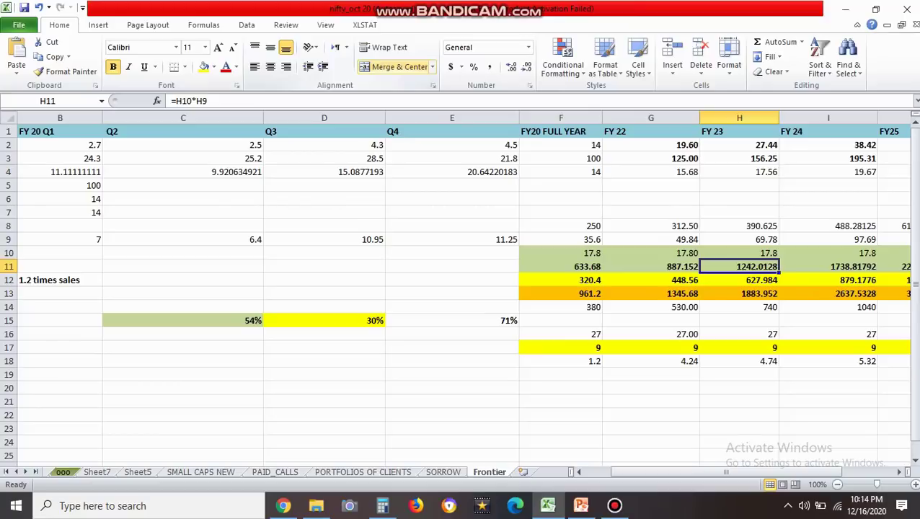
Follow the 2.5 times sales price targets in row 11 through FY27 and back towards the starting years.
key("Right")
key("Right")
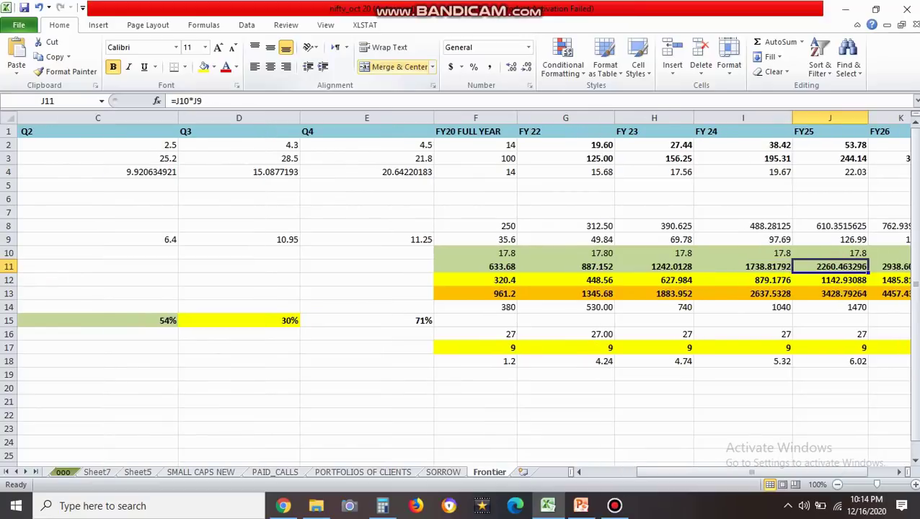
key("Right")
key("Right")
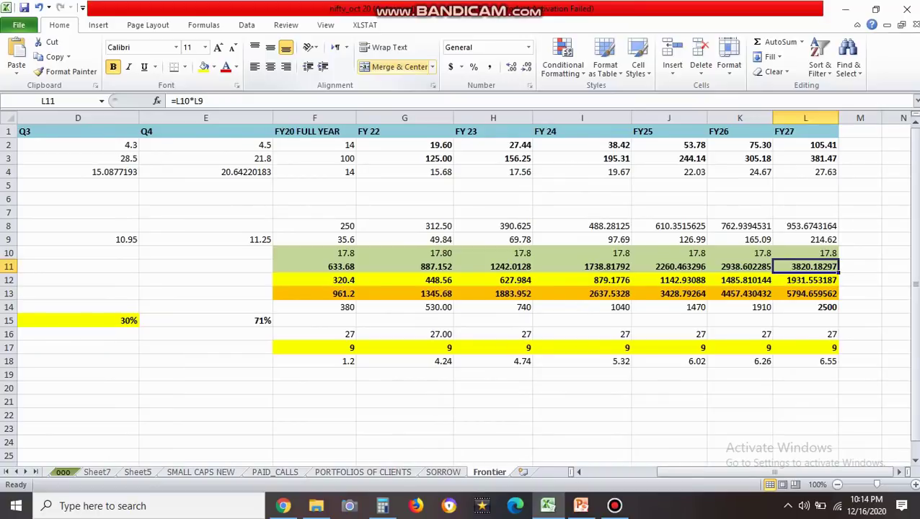
key("Left")
key("Left")
key("Left")
key("Left")
key("Left")
key("Left")
key("Left")
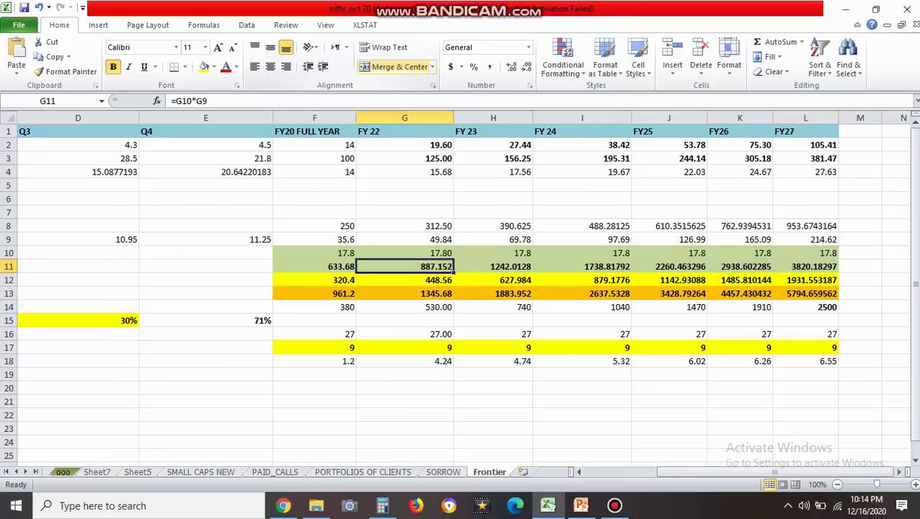
Step through the row 11 price targets at 2.5 times sales from FY 22 towards FY27.
key("Right")
key("Right")
key("Right")
key("Right")
key("Right")
key("Right")
key("Right")
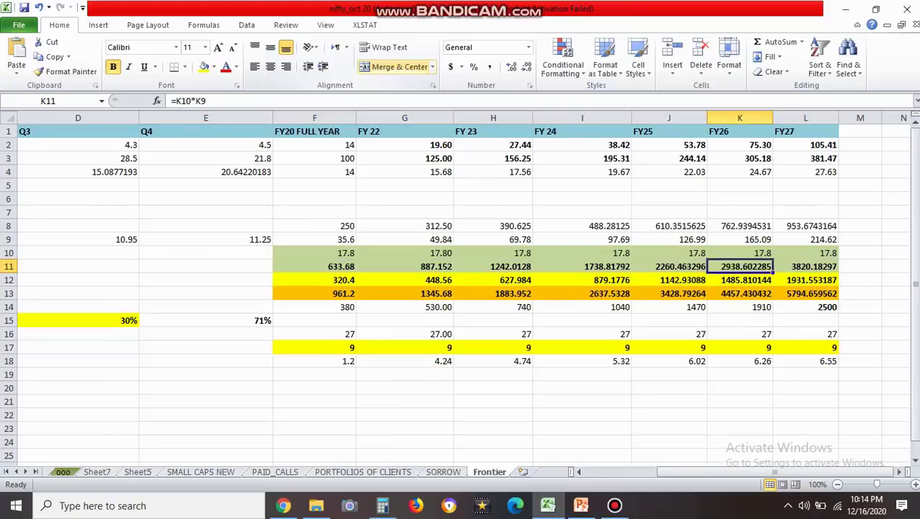
Go back to column A and check the scenario labels between the 27 times earnings market cap and the 2.5 times sales price targets.
key("Down")
key("Down")
key("Down")
key("Left")
key("Left")
key("Left")
key("Left")
key("Left")
key("Left")
key("Left")
key("Left")
key("Left")
key("Left")
key("Left")
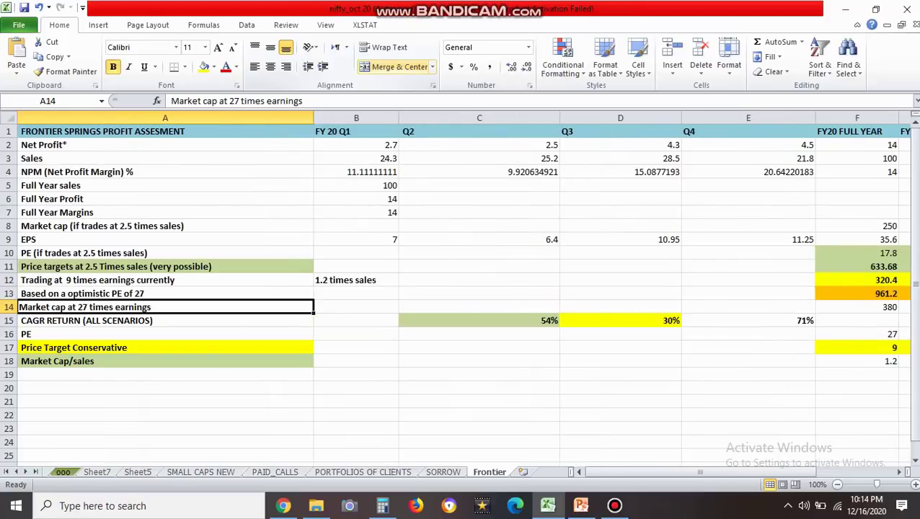
key("Up")
key("Up")
key("Up")
key("Down")
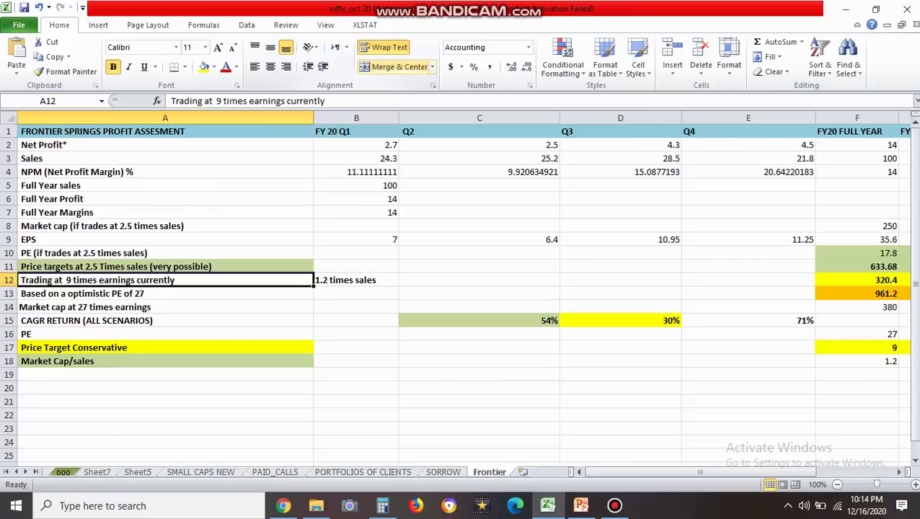
Review the PE values at 2.5 times sales in row 10 from FY20 to FY 24.
key("Up")
key("Up")
key("Right")
key("Right")
key("Right")
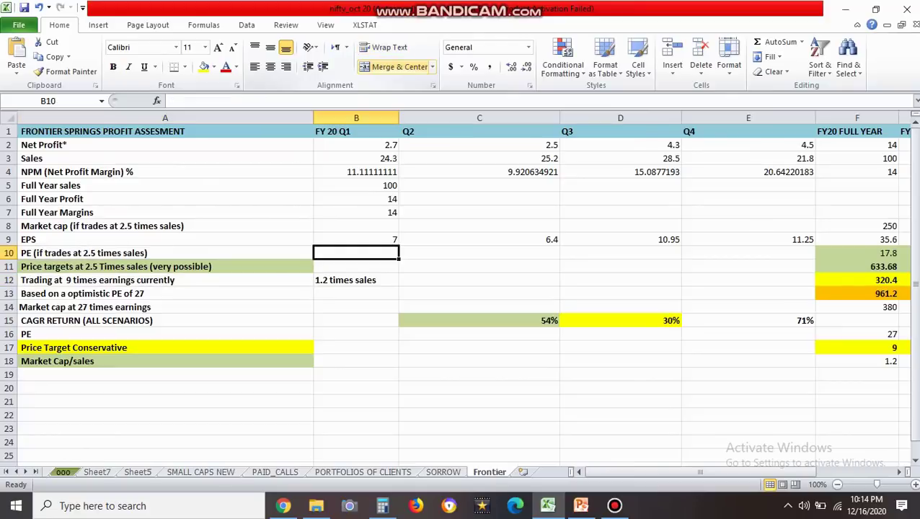
key("Right")
key("Right")
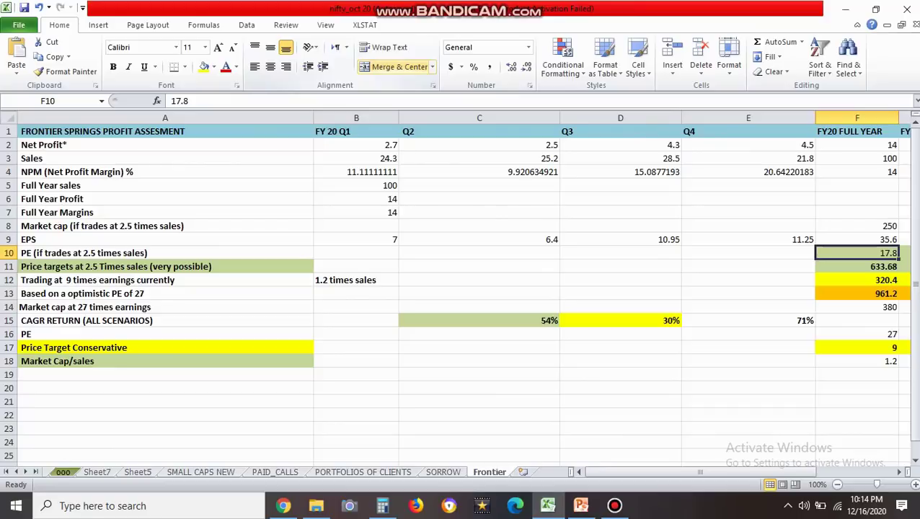
key("Left")
key("Left")
key("Left")
key("Right")
key("Right")
key("Right")
key("Right")
key("Right")
key("Right")
key("Right")
key("Right")
key("Right")
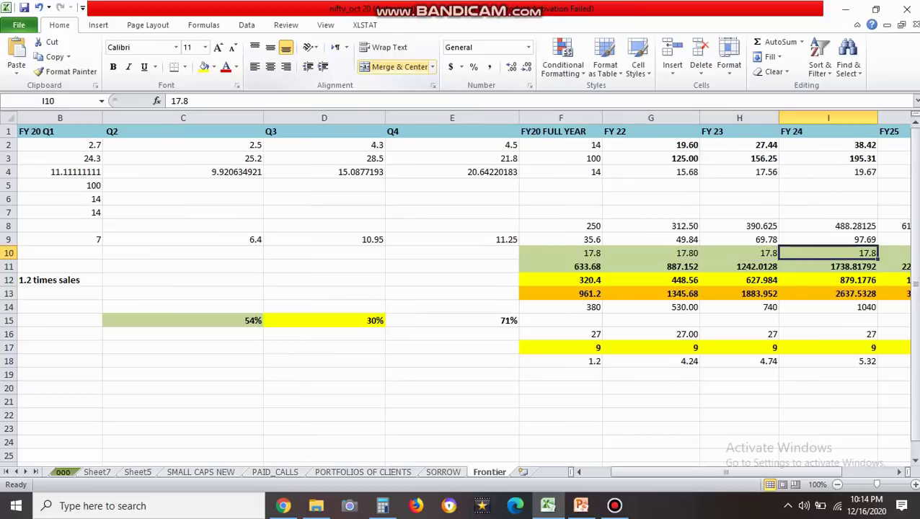
Check the 9 times earnings scenario label in A12 and follow its row to the FY 22 price target.
key("Down")
key("Up")
key("Down")
key("Left")
key("ctrl+Left")
key("ctrl+Left")
key("Down")
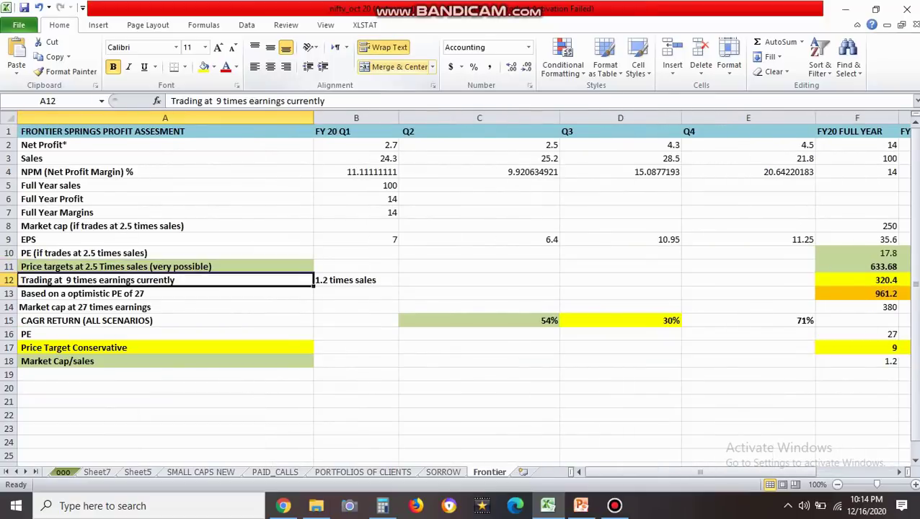
key("Right")
key("Right")
key("Right")
key("Right")
key("Right")
key("Right")
key("Right")
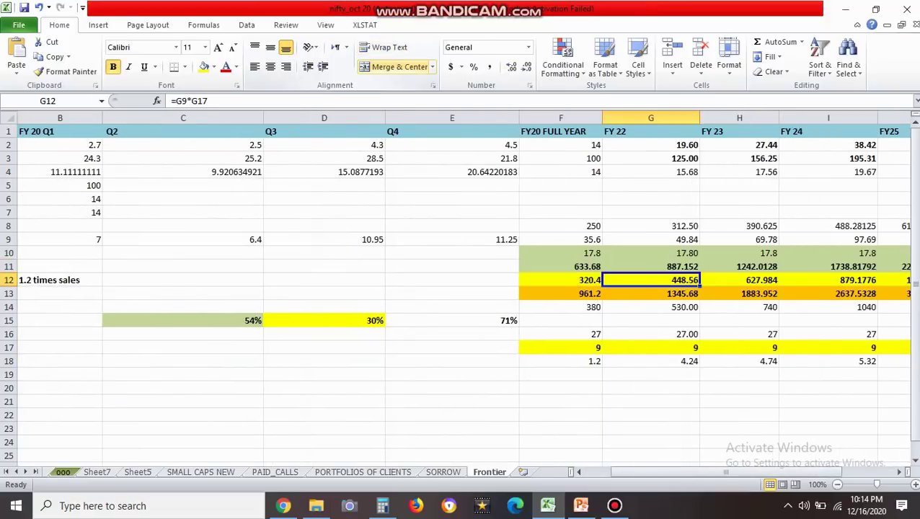
Compare the early-year price targets at 9 times earnings and follow row 12 through FY27.
key("Left")
key("Left")
key("Right")
key("Right")
key("Right")
key("Right")
key("Left")
key("Left")
key("Left")
key("Right")
key("Right")
key("Right")
key("Right")
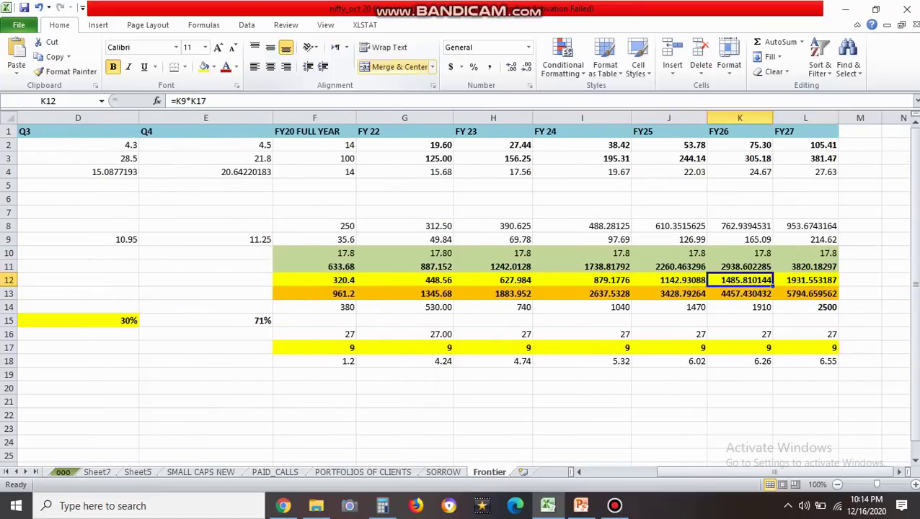
key("Right")
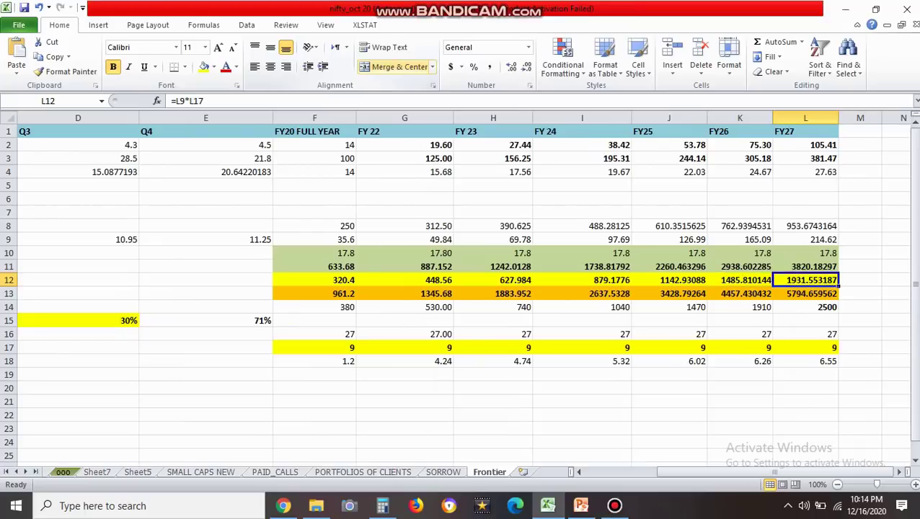
Compare the FY25 price targets at 9 times earnings and at 2.5 times sales in J12 and J11.
left_click(670, 280)
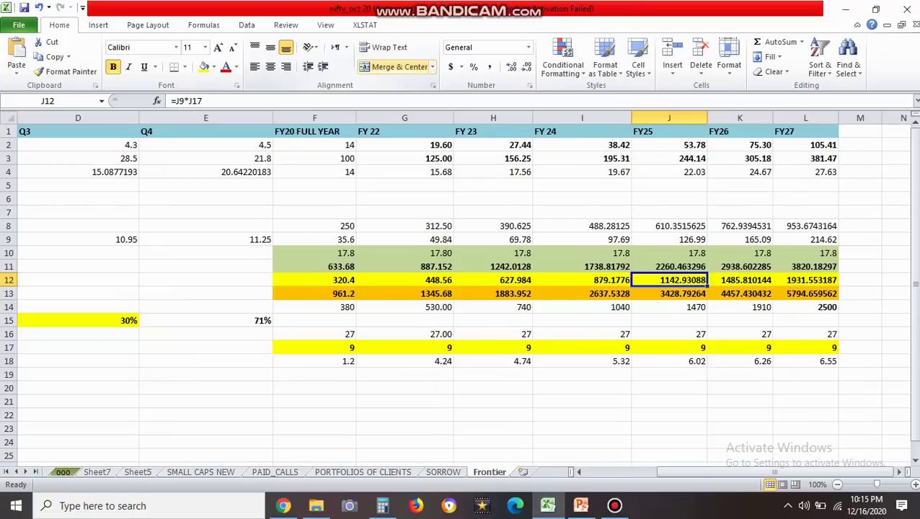
left_click(669, 267)
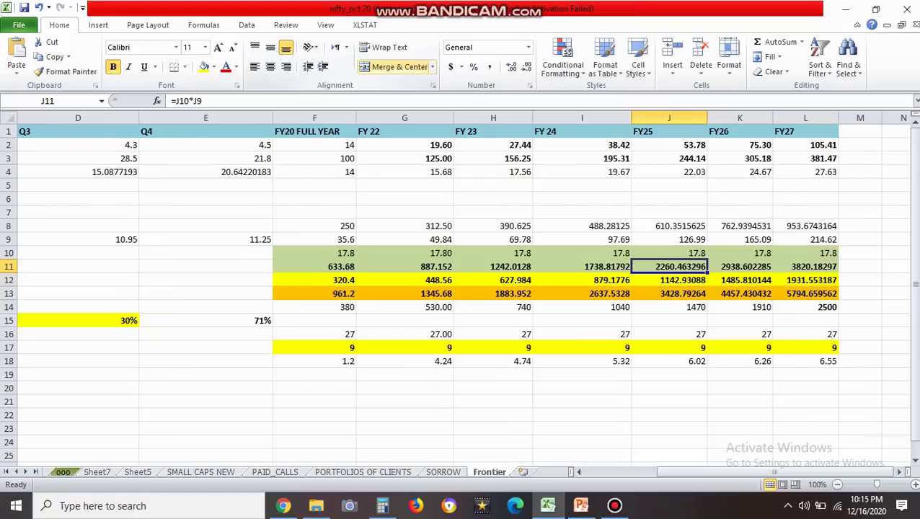
left_click(670, 280)
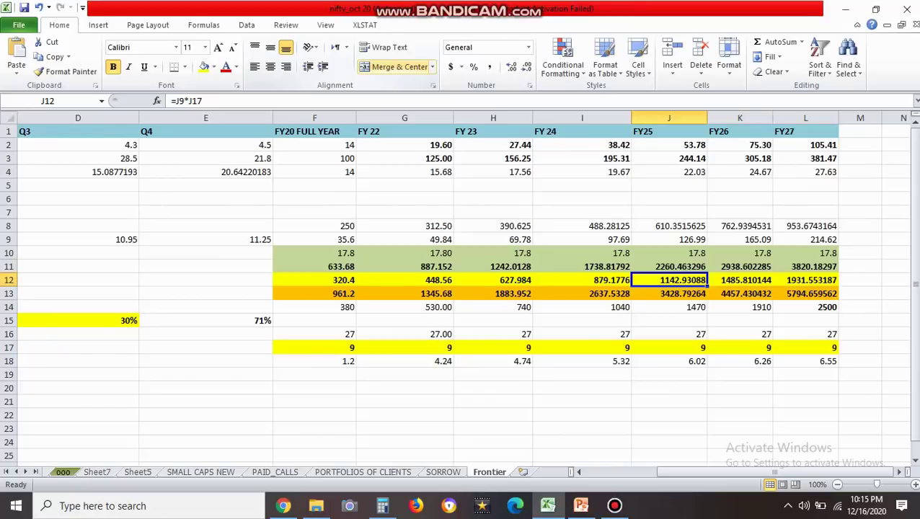
Check the optimistic PE of 27 scenario label in A13 and its FY 22 and FY20 price targets.
key("Left")
key("Left")
key("Home")
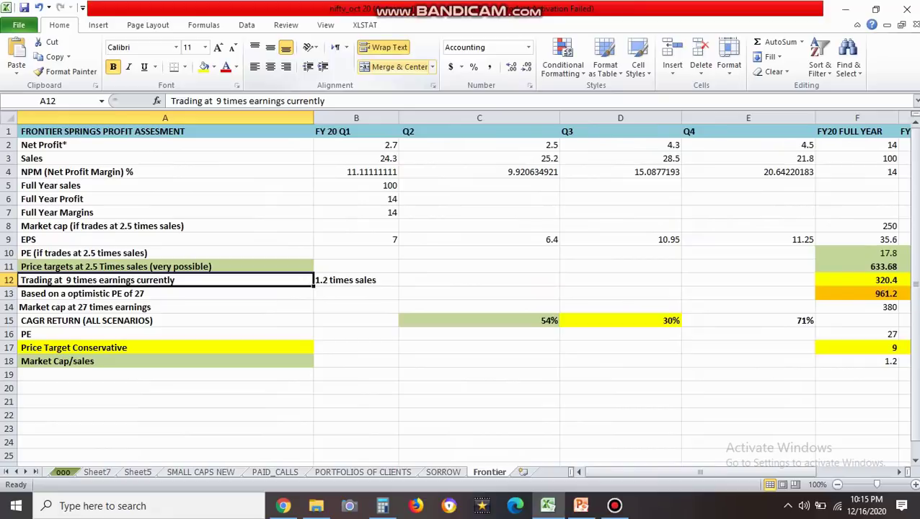
key("Down")
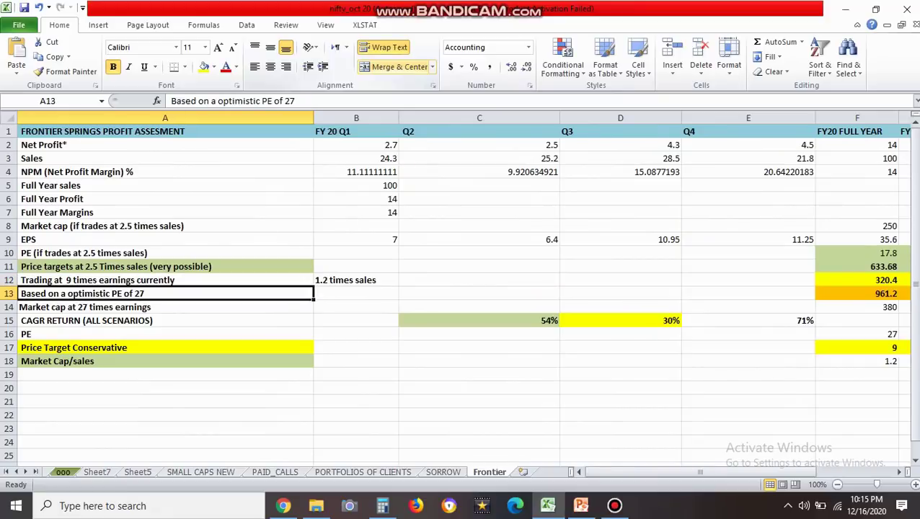
key("Right")
key("Left")
key("Right")
key("Right")
key("Right")
key("Right")
key("Right")
key("Right")
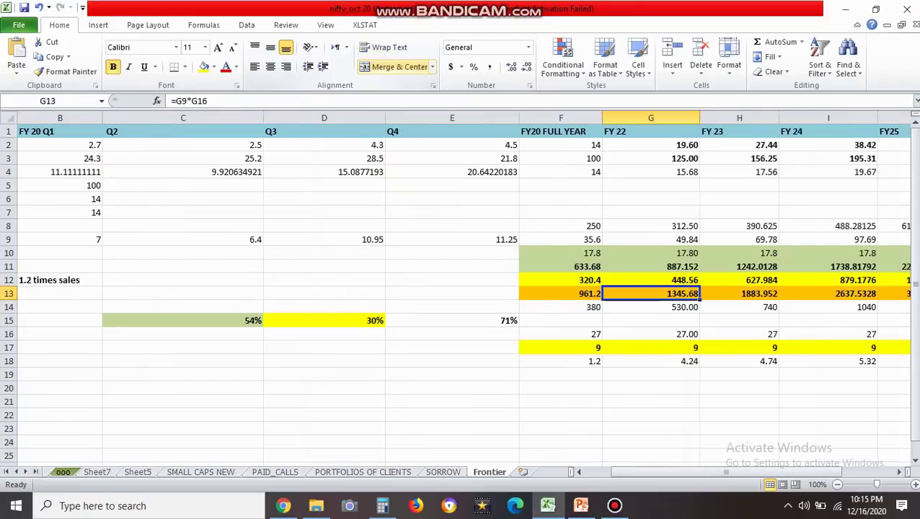
key("Left")
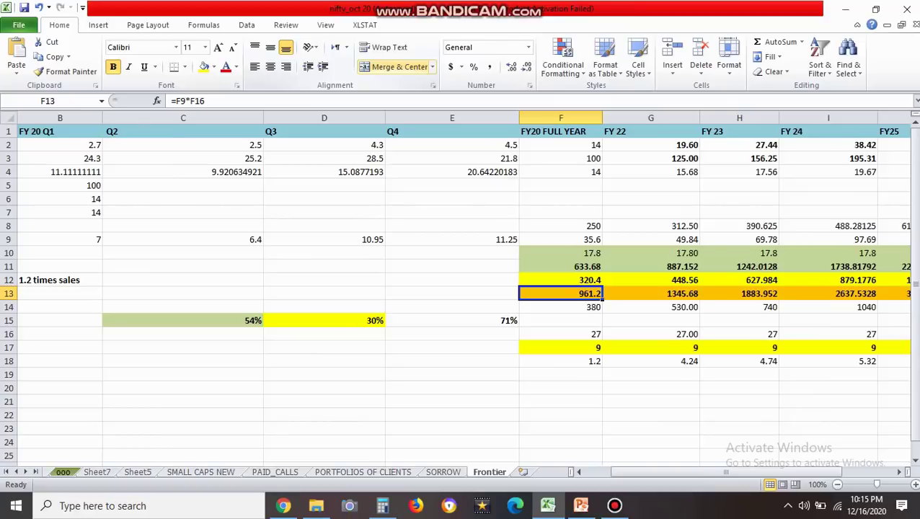
Follow the optimistic PE of 27 price targets in row 13 from FY 22 through FY27.
key("Right")
key("Right")
key("Right")
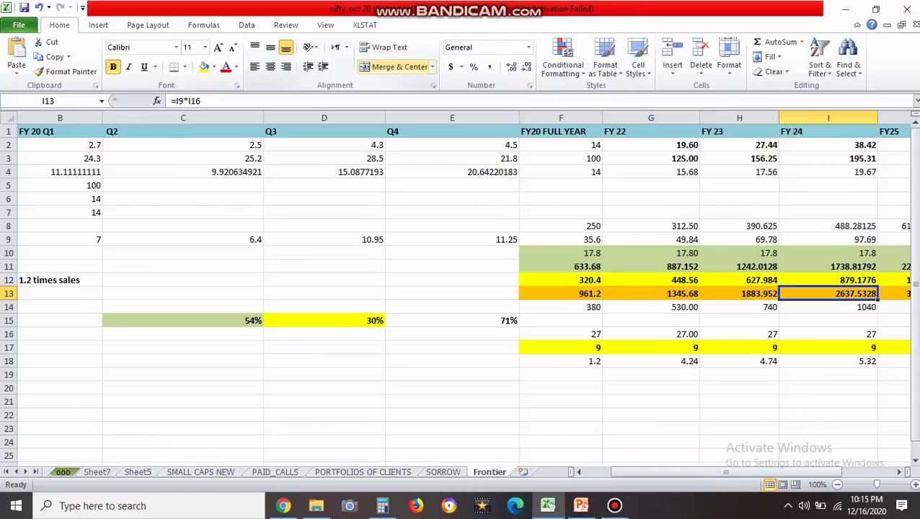
key("Right")
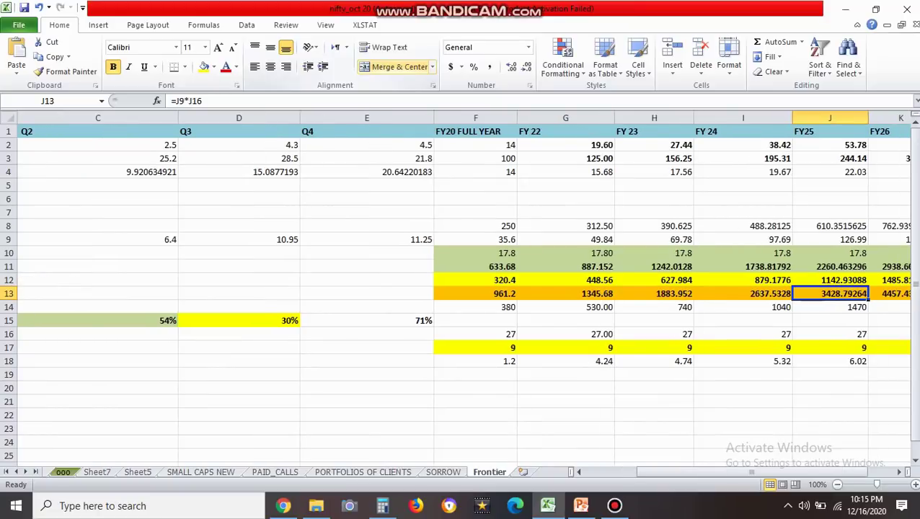
key("Right")
key("Right")
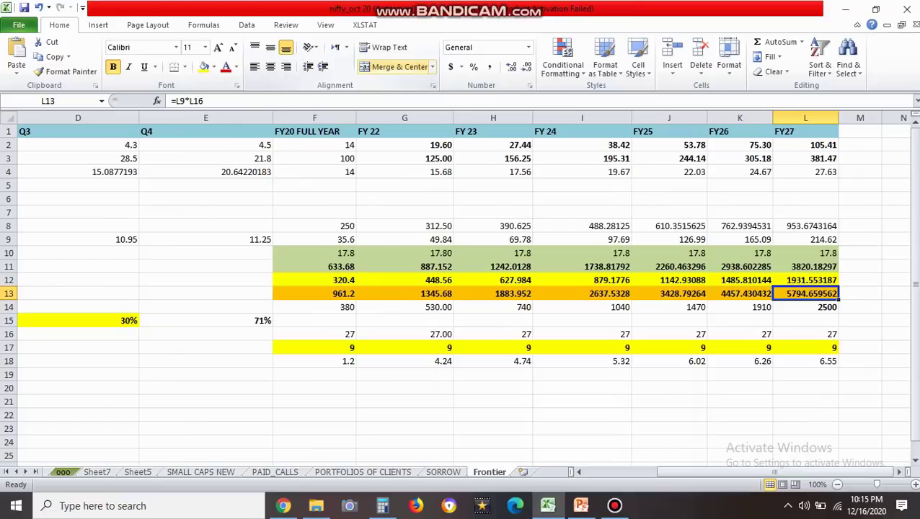
Recheck the FY25 to FY27 optimistic price targets and trace row 13 back to its label.
key("Left")
key("Left")
key("Right")
key("Right")
key("Left")
key("Left")
key("Left")
key("Left")
key("Left")
key("Left")
key("Left")
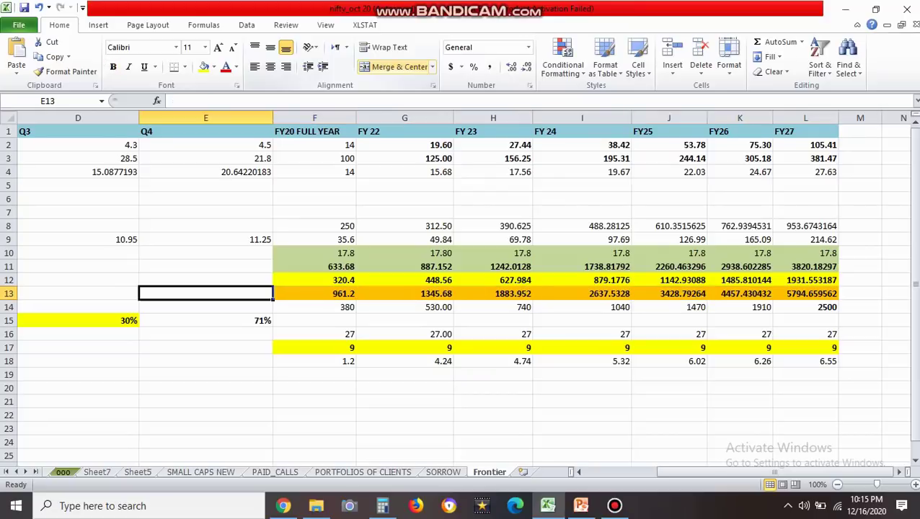
key("Left")
key("Left")
key("Left")
key("Left")
Review the market cap at 27 times earnings in row 14 from FY20 through FY27.
key("Down")
key("Right")
key("Right")
key("Right")
key("Right")
key("Right")
key("Right")
key("Left")
key("Right")
key("Right")
key("Right")
key("Right")
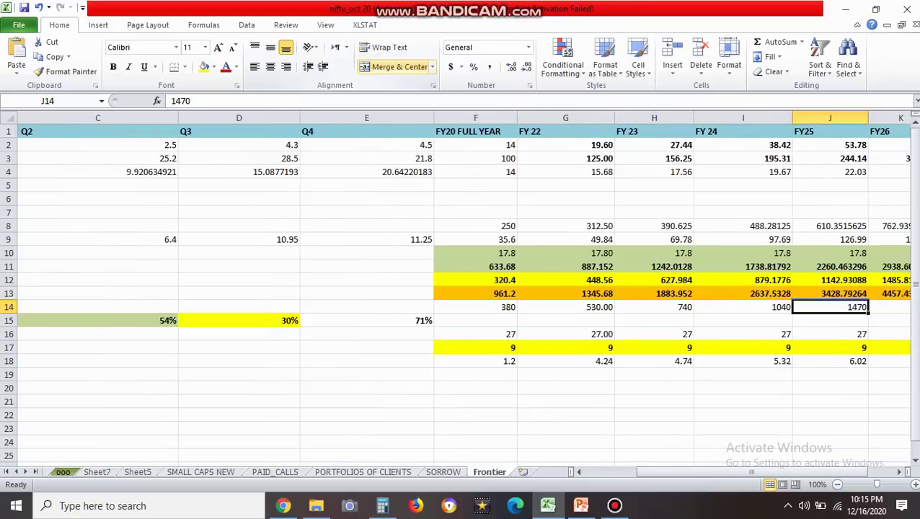
key("Left")
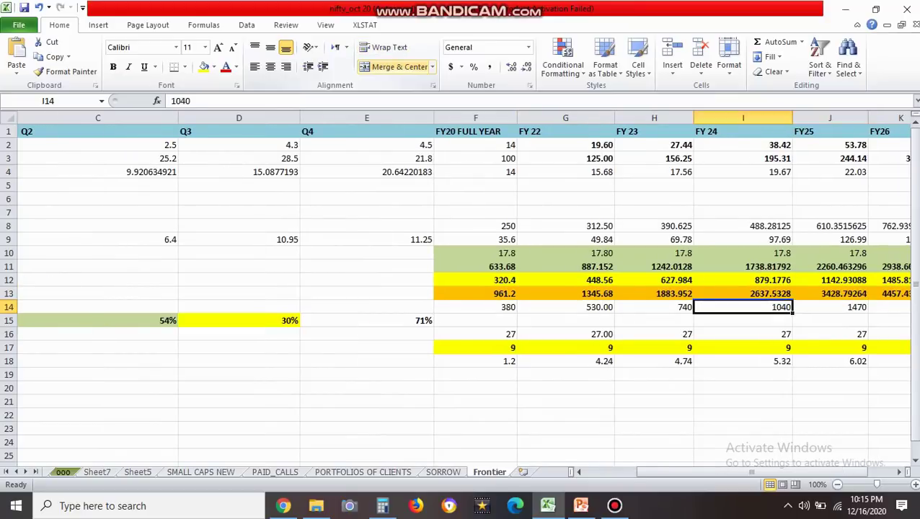
key("Right")
key("Right")
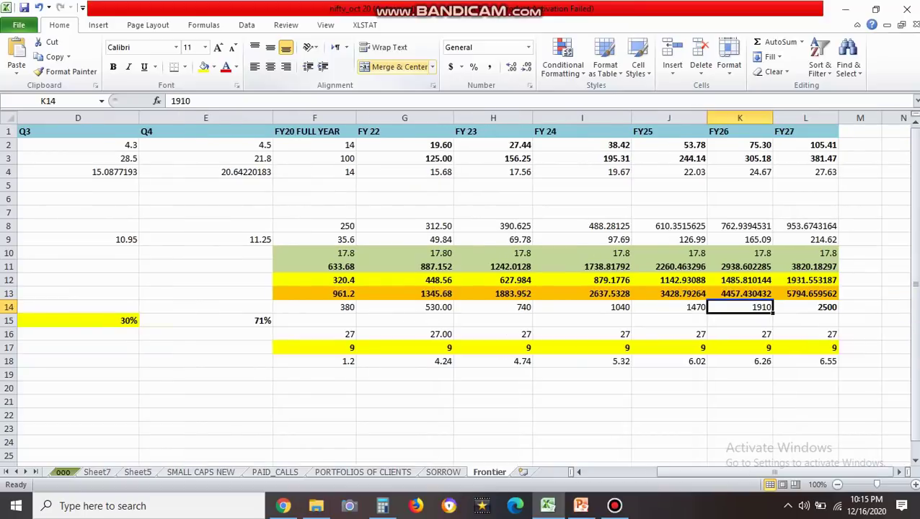
key("Right")
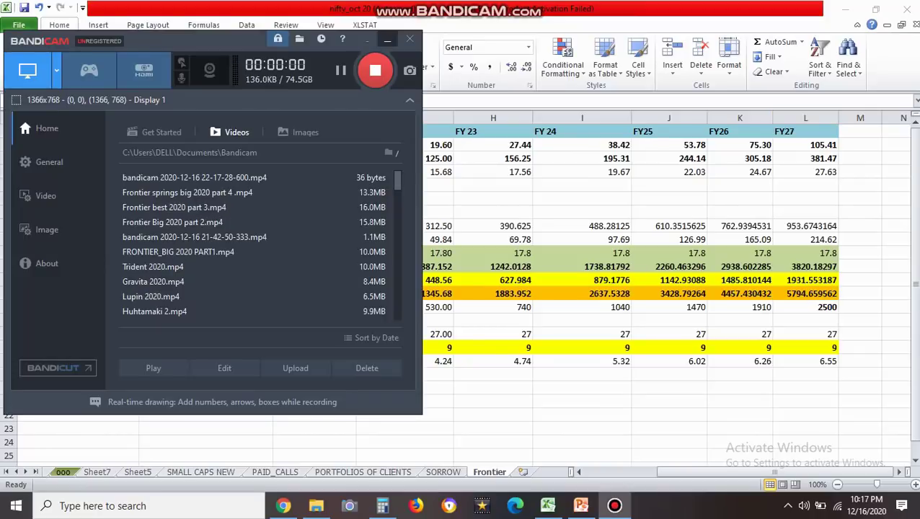
Minimize the Bandicam window and compare the FY27 price targets at the optimistic PE of 27 and at 9 times earnings.
left_click(387, 39)
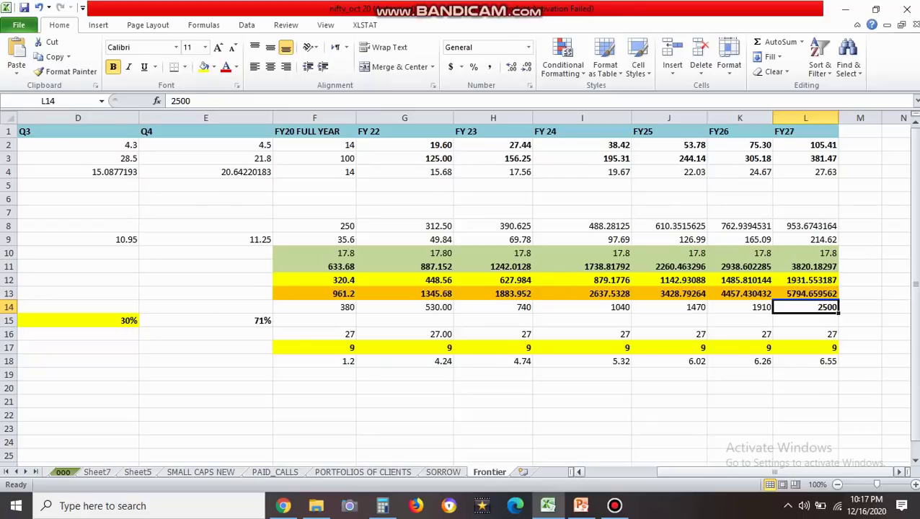
left_click(805, 294)
left_click(805, 280)
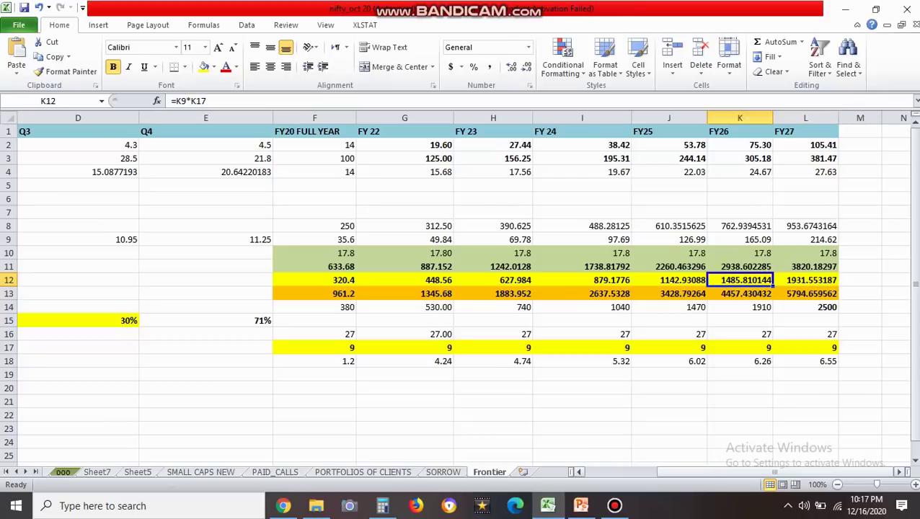
Trace the 9 times earnings scenario from its label in A12 to the FY27 price target in L12.
key("Home")
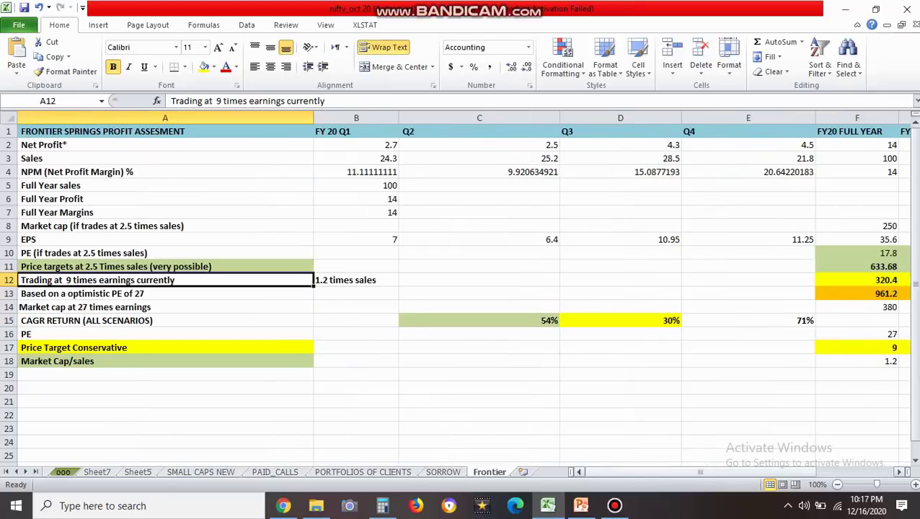
key("Right")
key("Right")
key("Right")
key("Right")
key("Right")
key("Right")
key("Right")
key("Right")
key("Right")
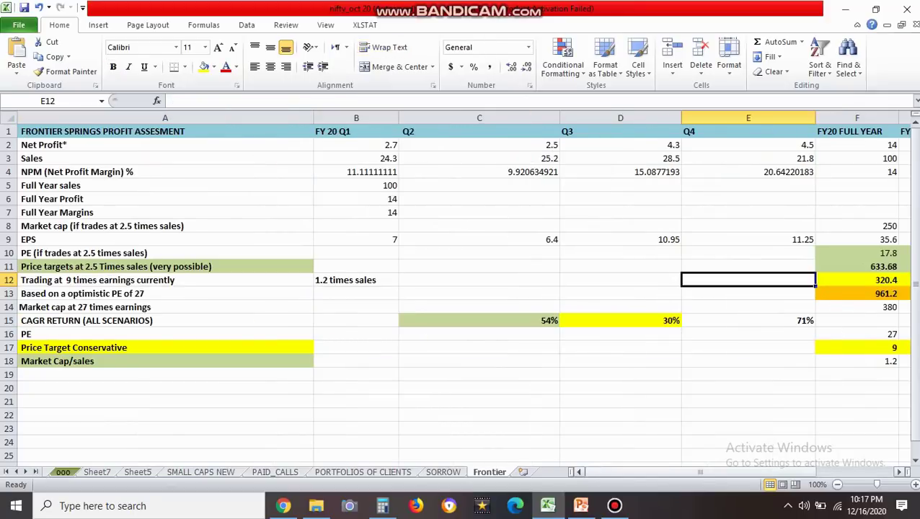
key("Right")
key("Right")
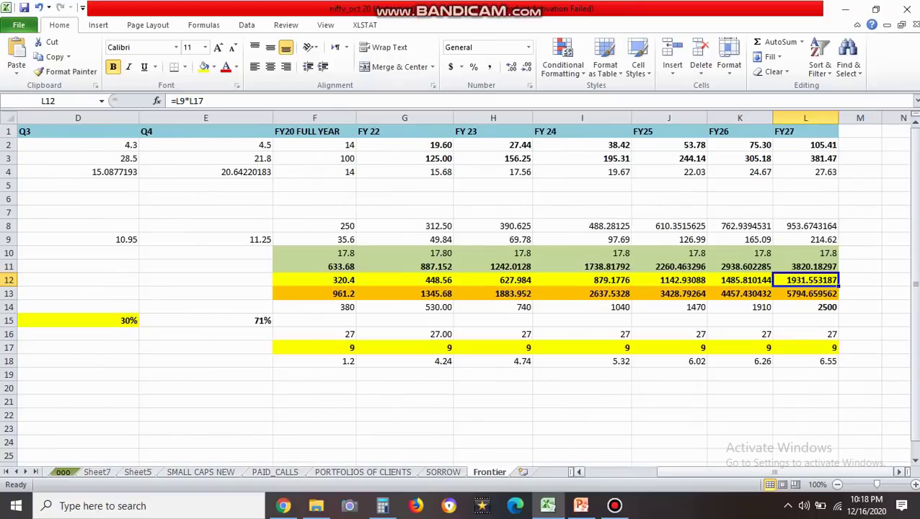
Look back at the FY 24 price target at 9 times earnings and return to FY26 in row 12.
key("Left")
key("Left")
key("Left")
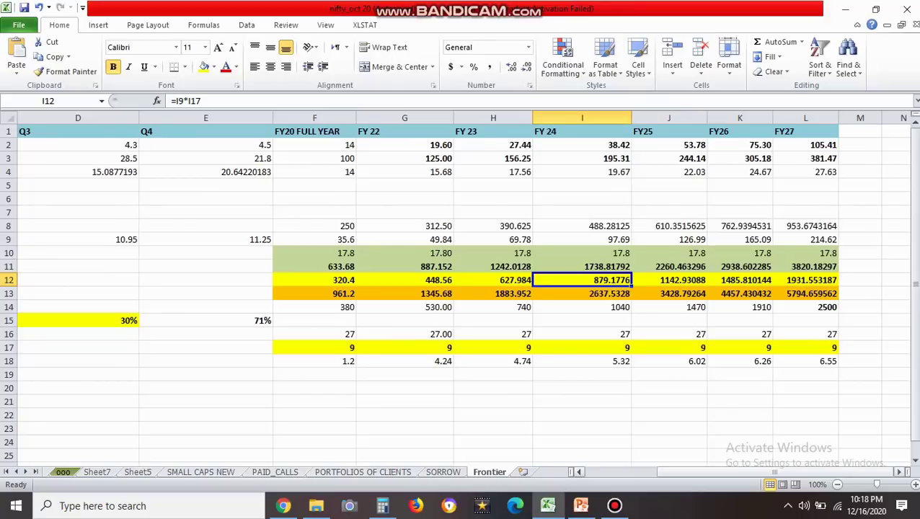
key("Right")
key("Right")
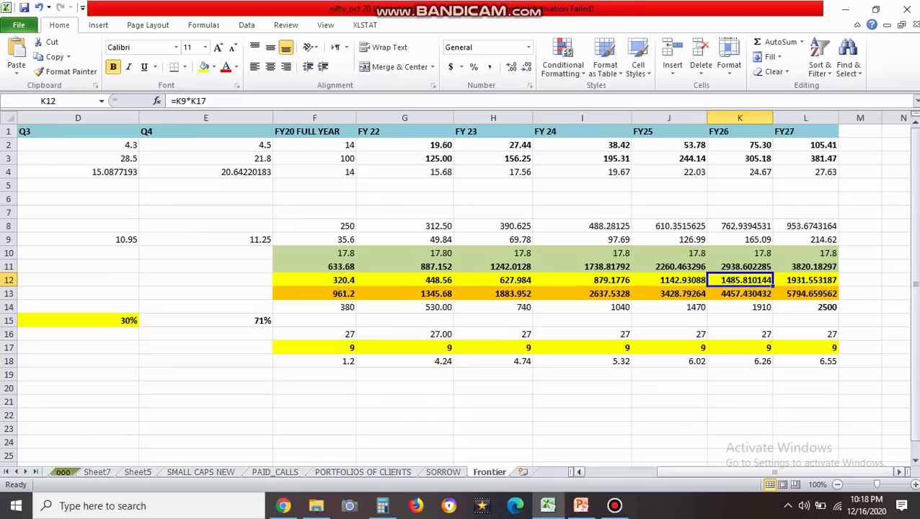
Trace the 2.5 times sales price targets in row 11 back from FY26 and check the sales multiple note in B12.
key("Up")
key("Left")
key("Left")
key("Left")
key("Left")
key("Left")
key("Left")
key("Left")
key("Left")
key("Left")
key("Left")
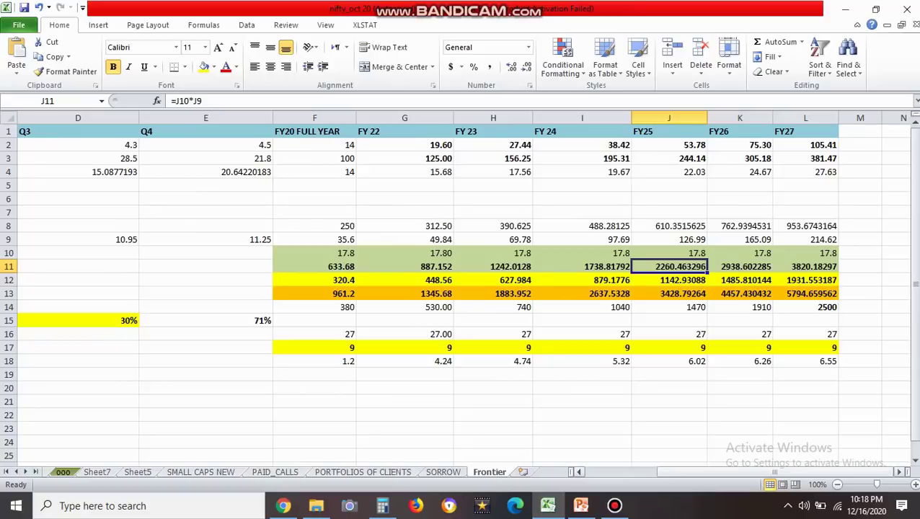
key("Right")
key("Down")
key("Down")
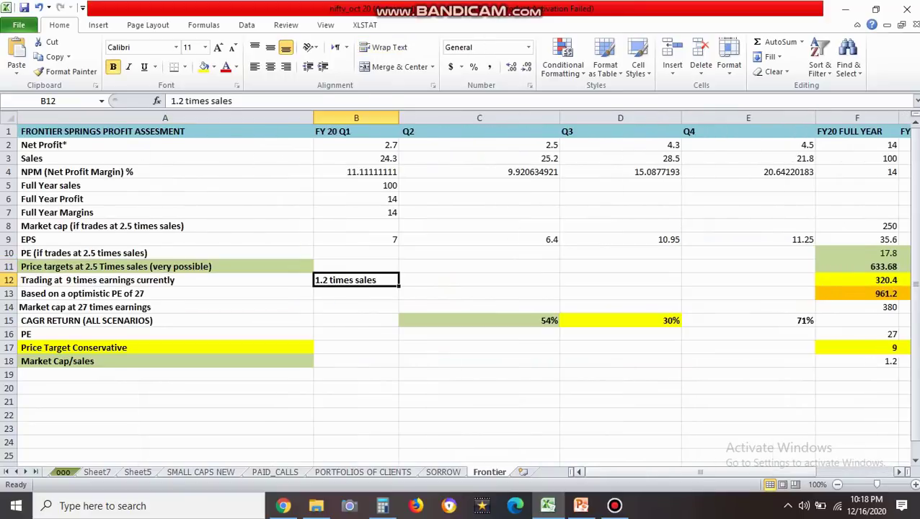
Trace the optimistic PE of 27 price targets in row 13 to FY26 and compare with the 2.5 times sales target in K11.
key("Right")
key("Right")
key("Right")
key("Right")
key("Right")
key("Right")
key("Right")
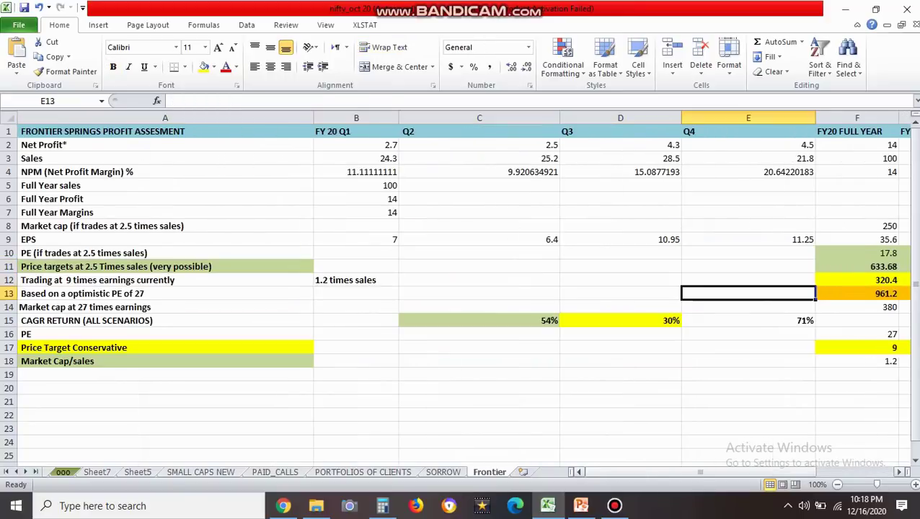
key("Right")
key("Right")
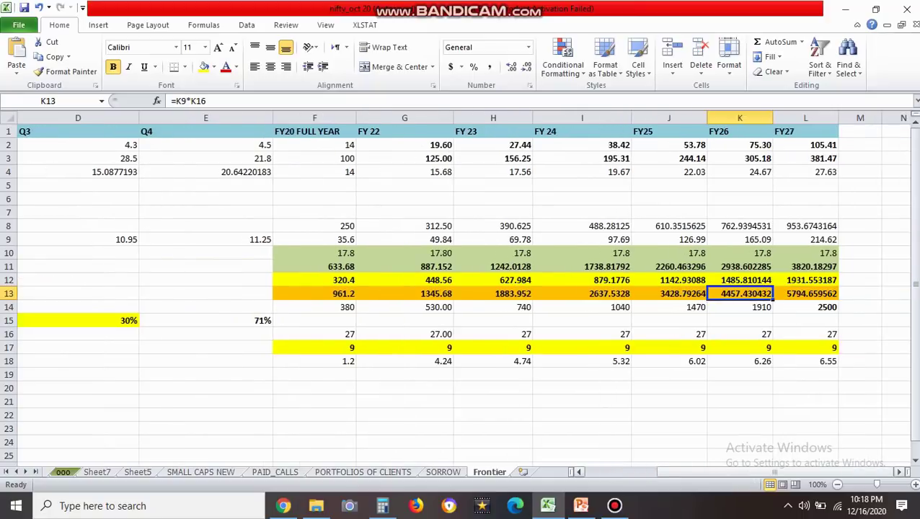
key("Up")
key("Up")
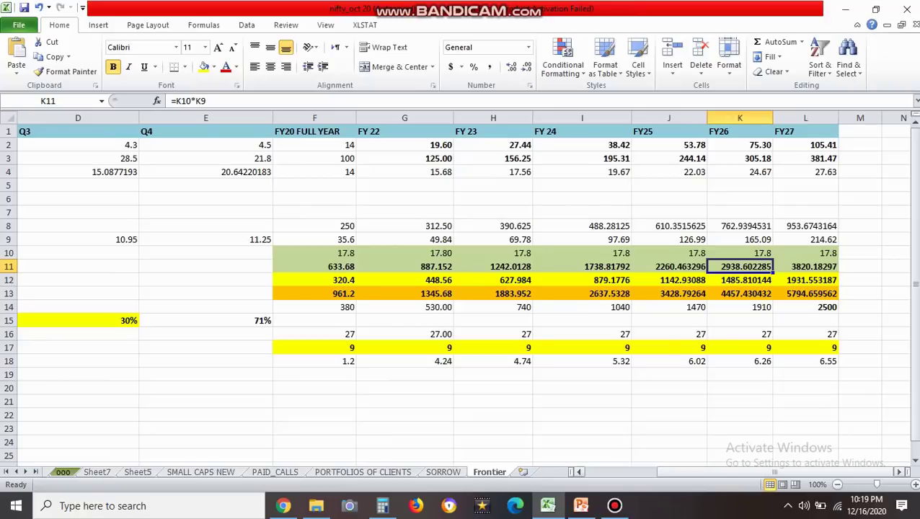
Return to the row labels in column A and read down from the price targets to Market Cap/sales in A18.
key("Left")
key("Left")
key("Left")
key("Left")
key("Left")
key("Left")
key("Left")
key("Left")
key("Left")
key("Left")
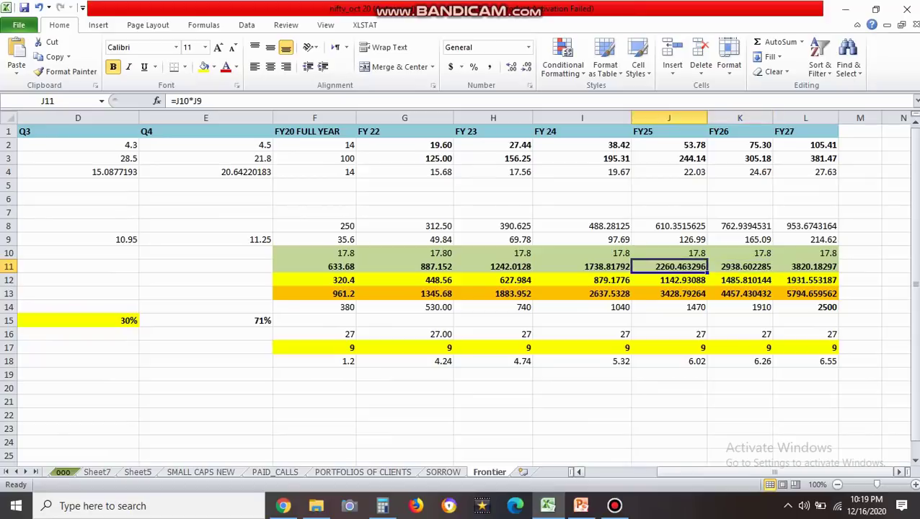
key("Down")
key("Down")
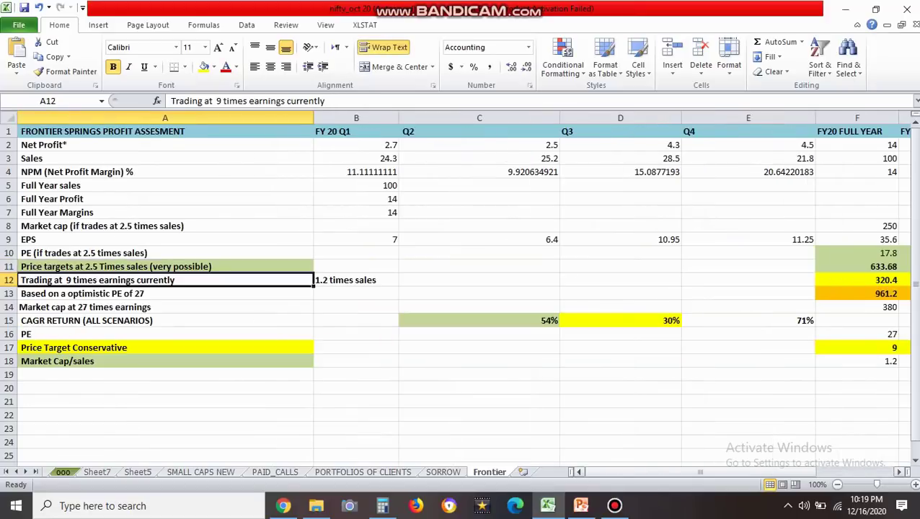
key("Down")
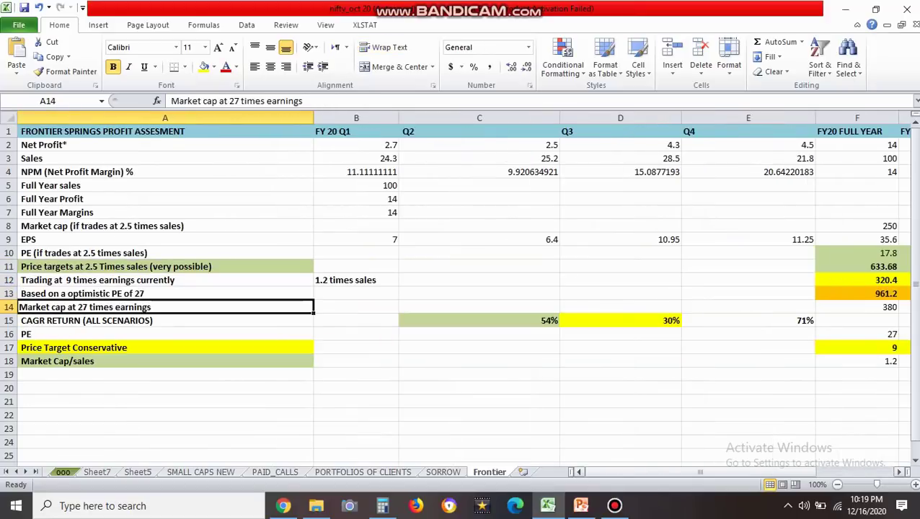
key("Down")
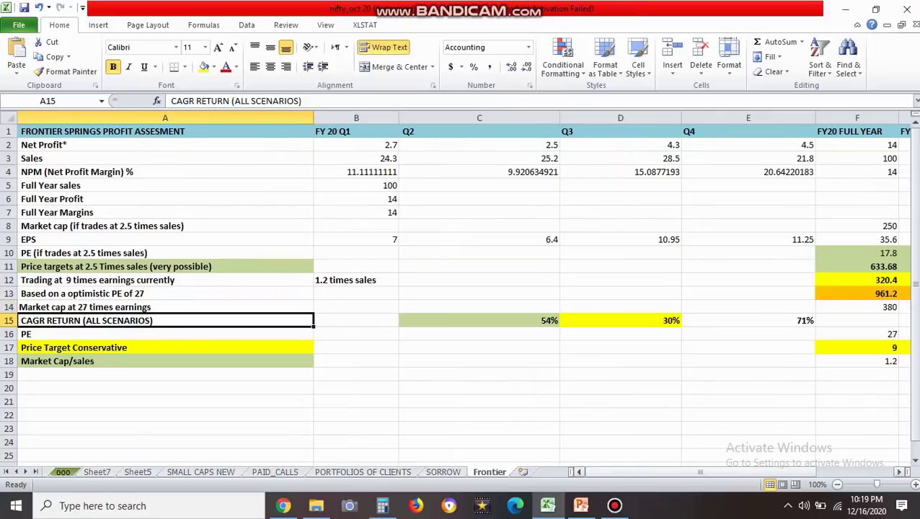
key("Down")
key("Down")
key("Down")
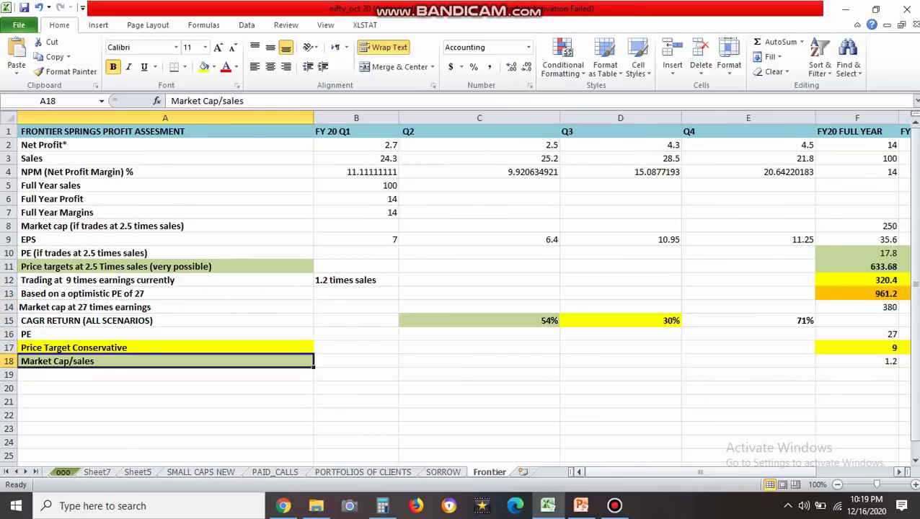
Check the Market Cap/sales ratios in row 18 from the FY20 full year through FY 24.
key("Right")
key("Right")
key("Right")
key("Right")
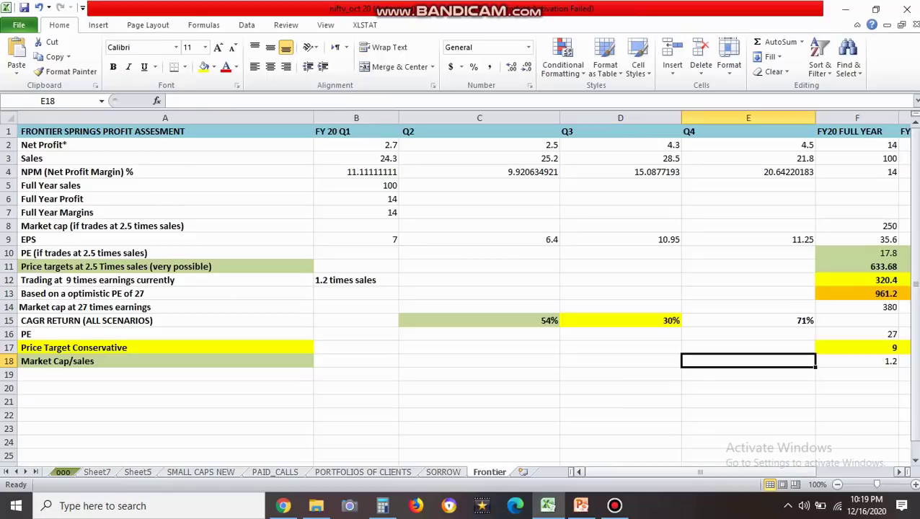
key("Left")
left_click(165, 361)
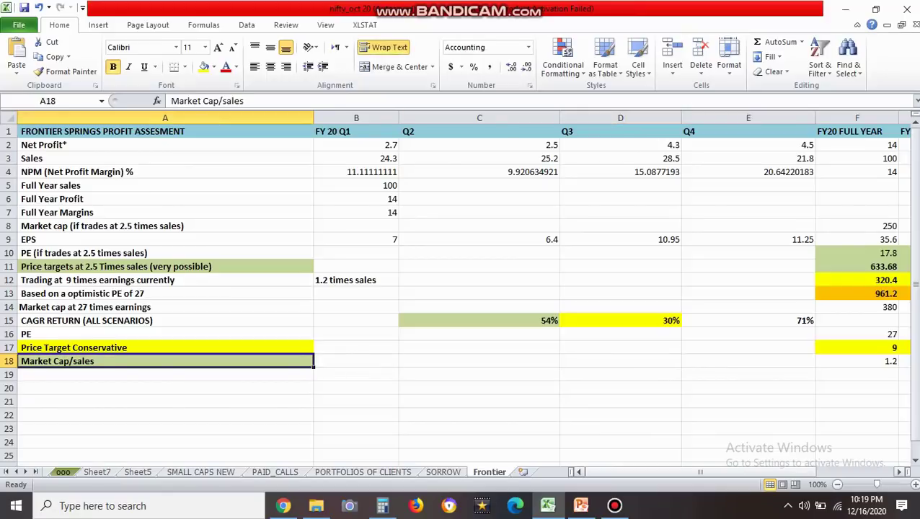
key("Right")
key("Right")
key("Right")
key("Right")
key("Right")
key("Right")
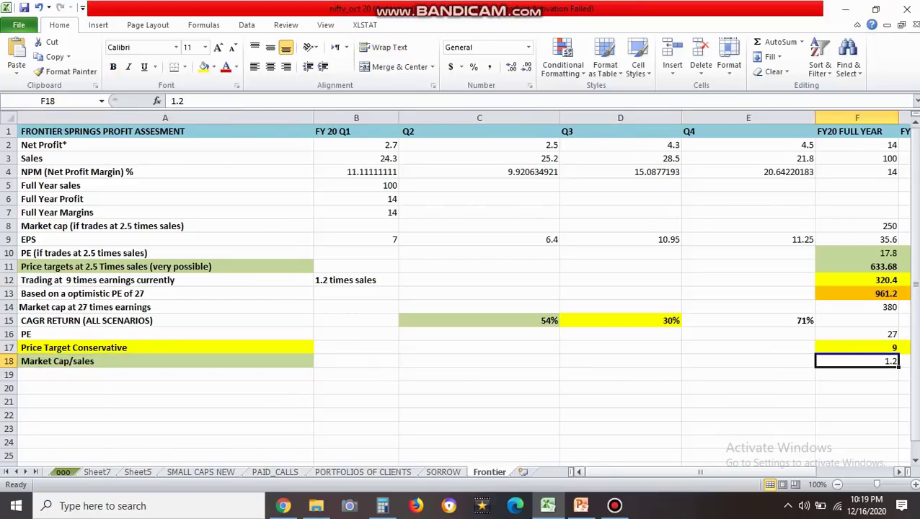
key("Left")
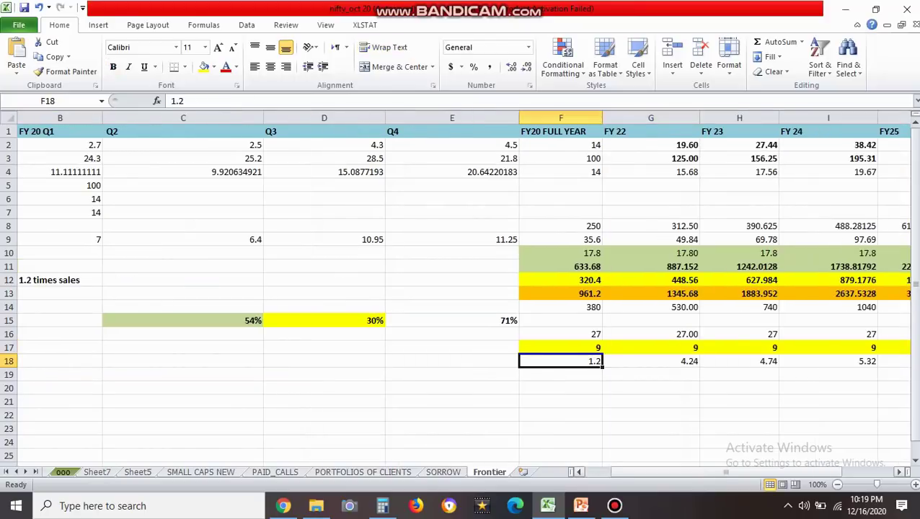
key("Right")
key("Right")
key("Right")
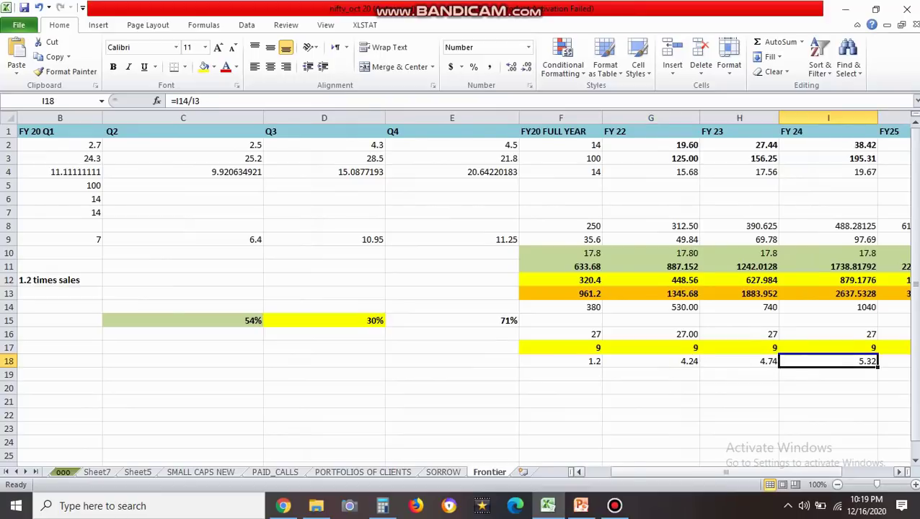
Compare the FY25 Market Cap/sales ratio with the projections above it and continue to the FY27 ratio in L18.
key("Right")
key("Right")
key("Left")
key("Up")
key("Up")
key("Up")
key("Up")
key("Up")
key("Up")
key("Down")
key("Down")
key("Down")
key("Down")
key("Down")
key("Down")
key("Right")
key("Right")
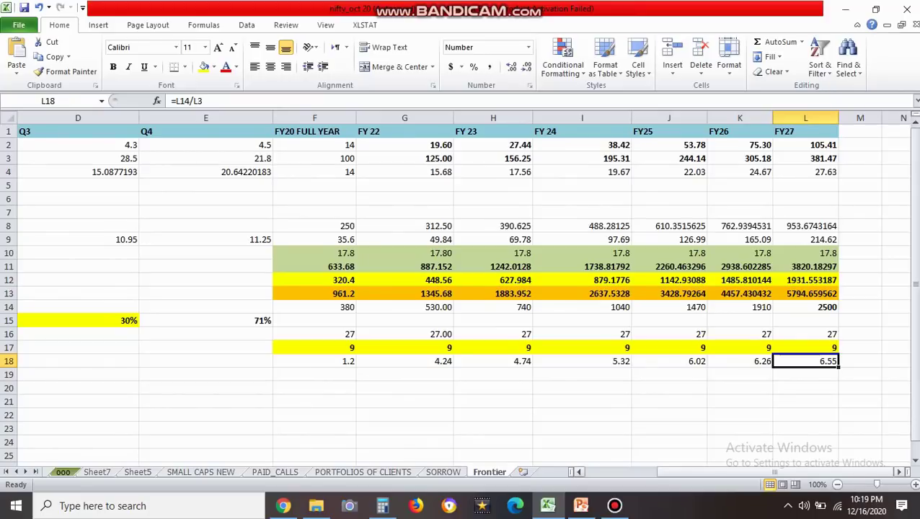
Trace the FY27 column up from the Market Cap/sales ratio to the sales projection in L3.
key("Up")
key("Up")
key("Up")
key("Up")
key("Up")
key("Up")
key("Up")
key("Up")
key("Up")
key("Up")
key("Up")
key("Up")
key("Up")
key("Up")
key("Up")
key("Up")
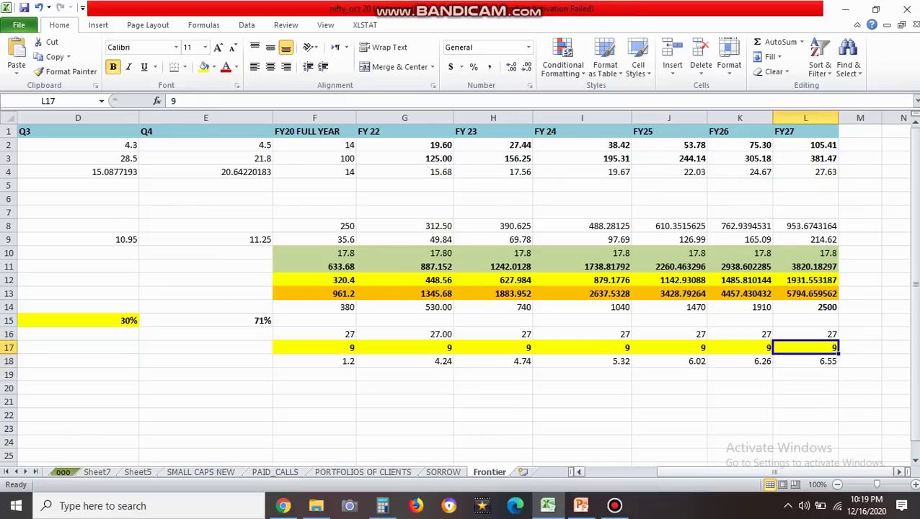
key("Down")
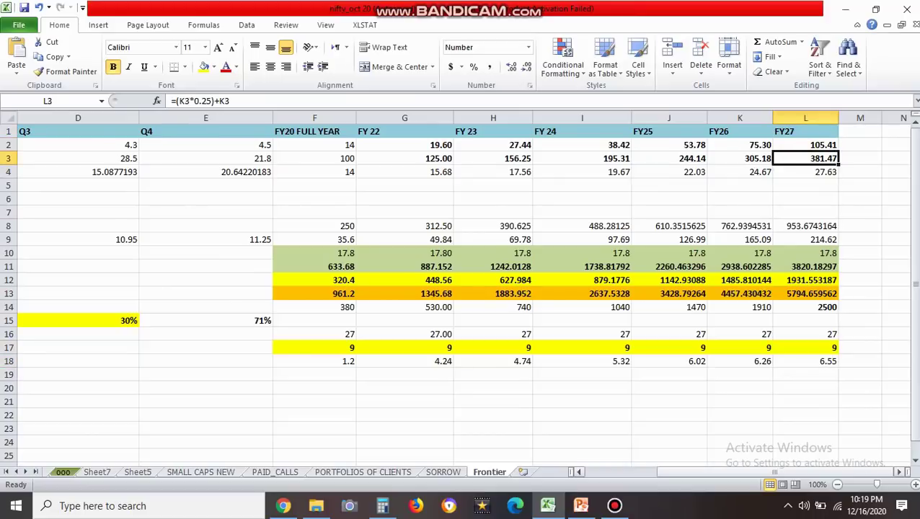
Follow the FY27 column back down from sales to the Market Cap/sales ratio in L18.
key("Down")
key("Down")
key("Down")
key("Down")
key("Down")
key("Down")
key("Down")
key("Down")
key("Down")
key("Down")
key("Down")
key("Down")
key("Down")
key("Down")
key("Down")
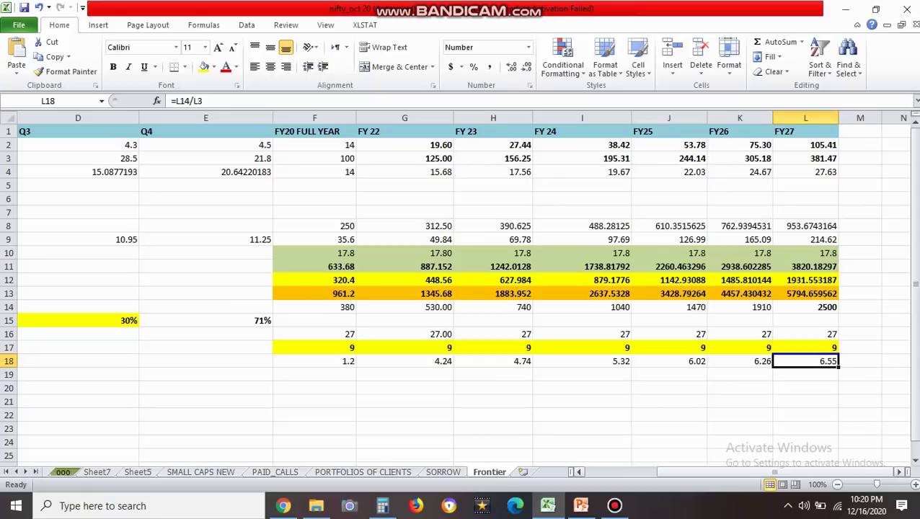
Trace the Market Cap/sales row back to its label and go up to the sheet title in A1.
key("Left")
key("Left")
key("Left")
key("Left")
key("Left")
key("Left")
key("Left")
key("Left")
key("Left")
key("Left")
key("Left")
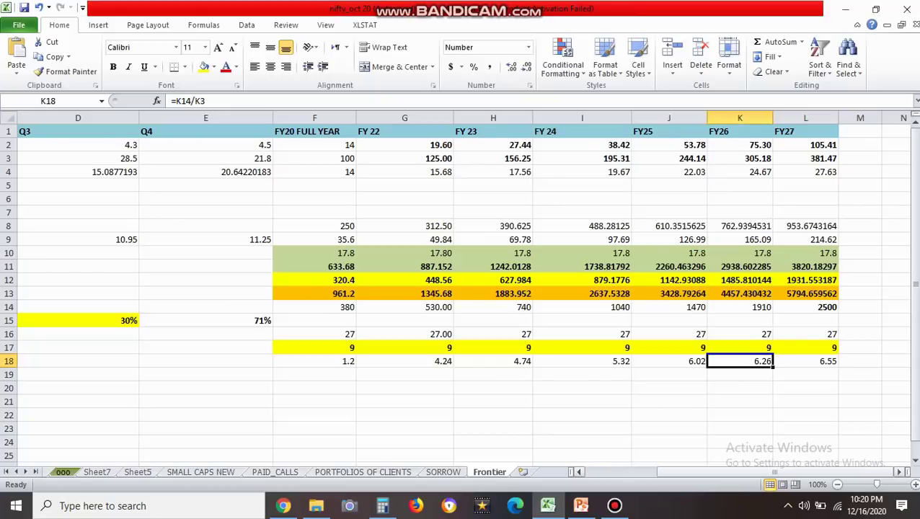
key("Up")
key("Up")
key("Up")
key("Up")
key("Up")
key("Up")
key("Up")
key("Up")
key("Up")
key("Up")
key("Up")
key("Up")
key("Up")
key("Up")
key("Up")
key("Up")
key("Up")
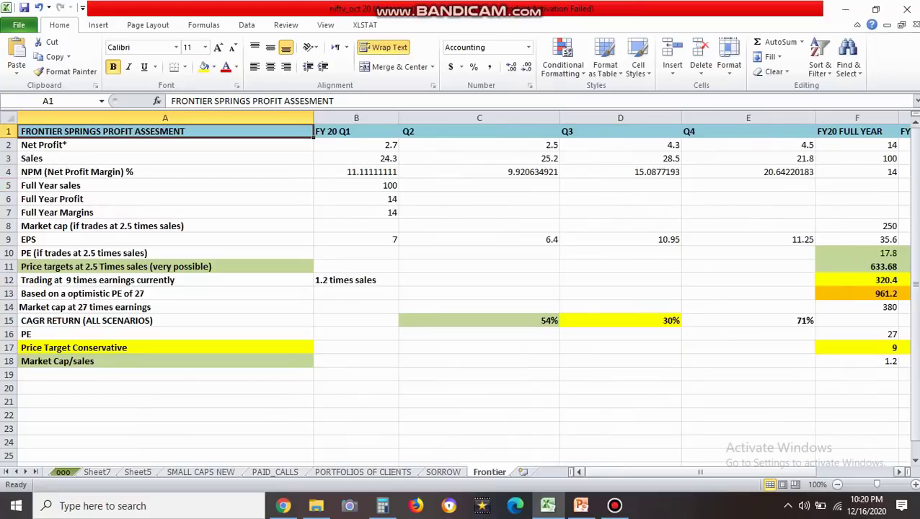
Review all row labels in column A from the sheet title down to Market Cap/sales.
key("Down")
key("Down")
key("Down")
key("Down")
key("Down")
key("Down")
key("Down")
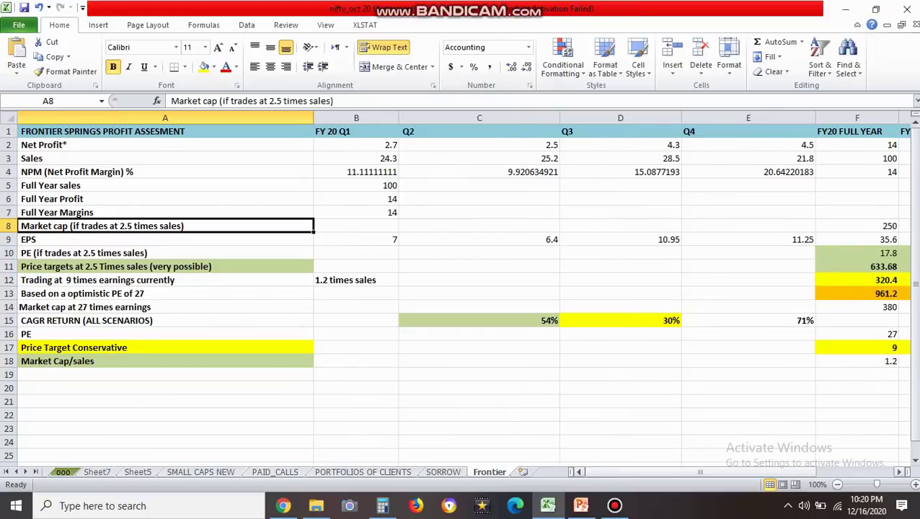
key("Down")
key("Down")
key("Down")
key("Down")
key("Down")
key("Down")
key("Down")
key("Down")
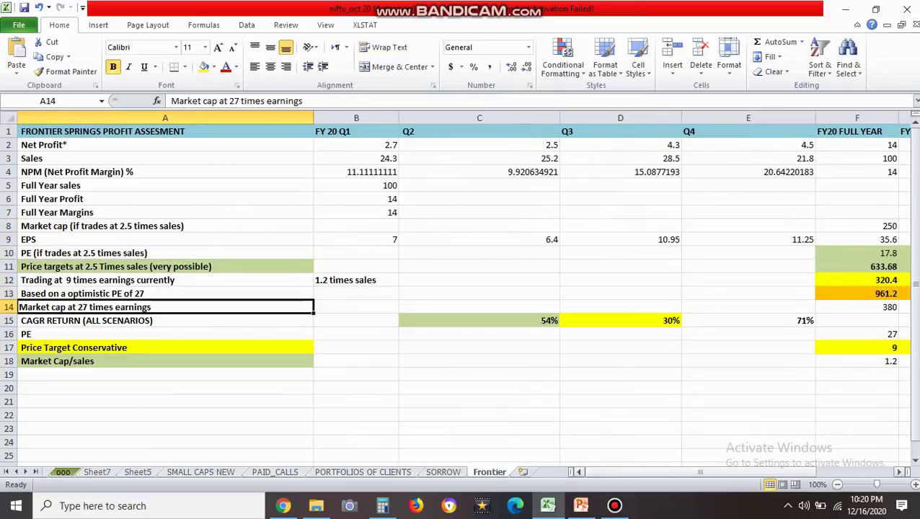
key("Down")
key("Down")
Follow the Market Cap/sales row to FY27, check the market cap at 27 times earnings in L14 and return to its label in A14.
key("Right")
key("Right")
key("Right")
key("Right")
key("Right")
key("Right")
key("Right")
key("Right")
key("Right")
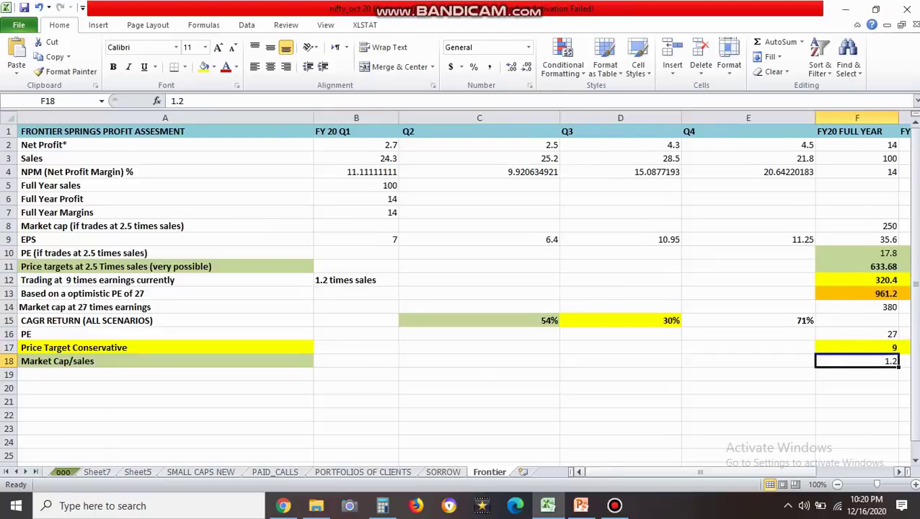
key("Right")
key("Right")
key("Up")
key("Up")
key("Up")
key("Up")
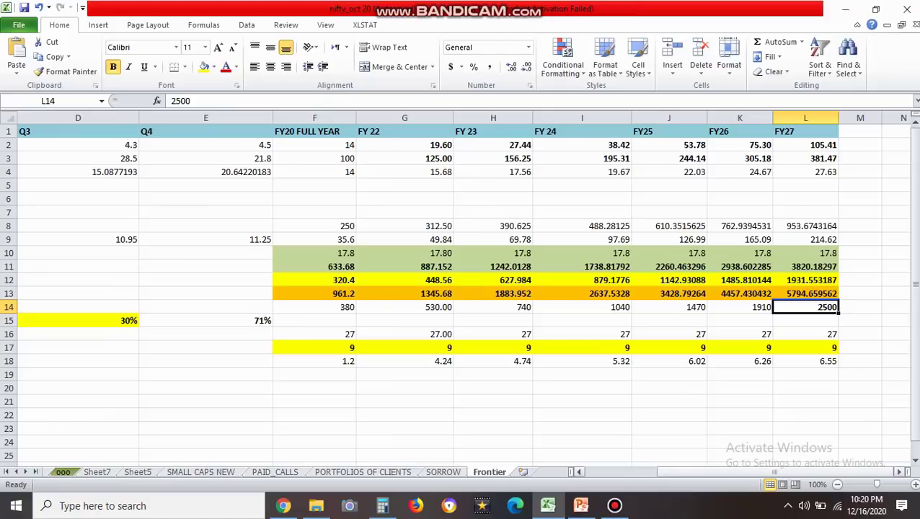
key("Left")
key("Home")
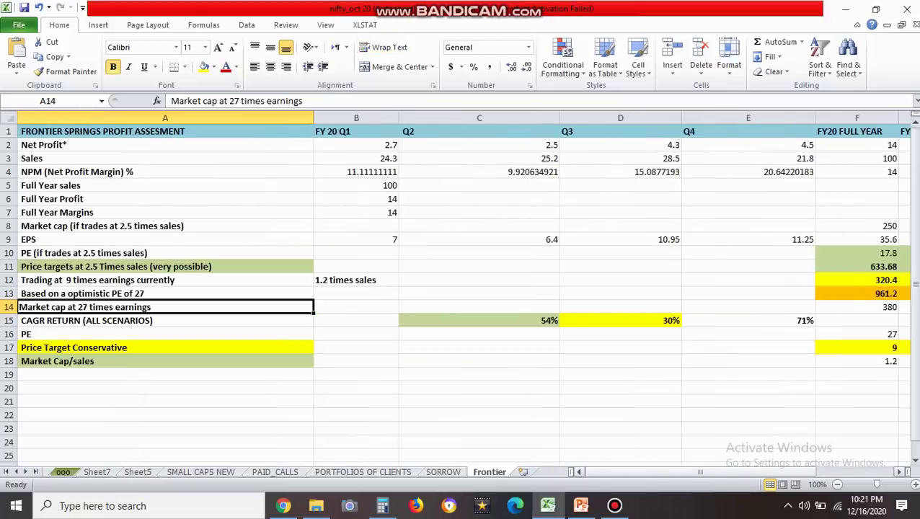
Review the column A labels from Market cap at 27 times earnings down to Market Cap/sales and return to A14.
key("Down")
key("Down")
key("Down")
key("Down")
key("Up")
key("Up")
key("Up")
key("Up")
Follow the market cap at 27 times earnings in row 14 across the projected fiscal years.
key("Right")
key("Right")
key("Right")
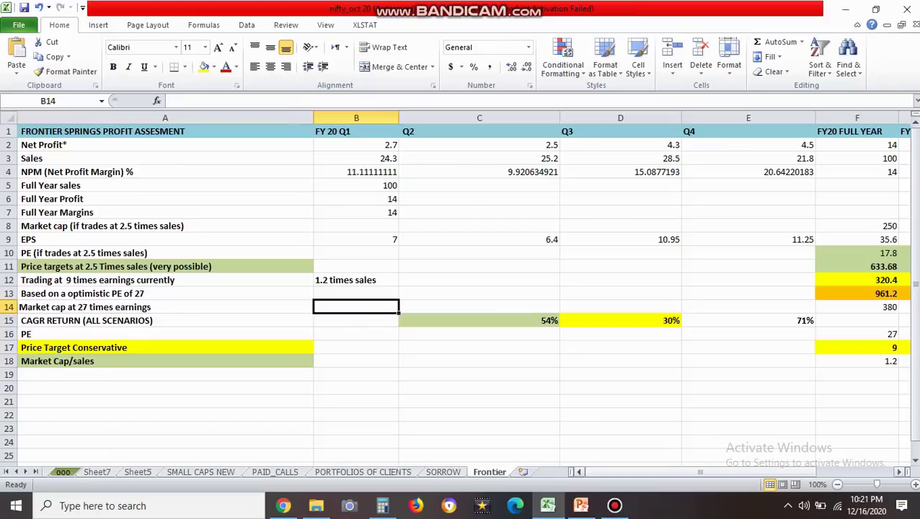
key("Right")
key("Right")
key("Right")
key("Right")
key("Right")
key("Right")
key("Right")
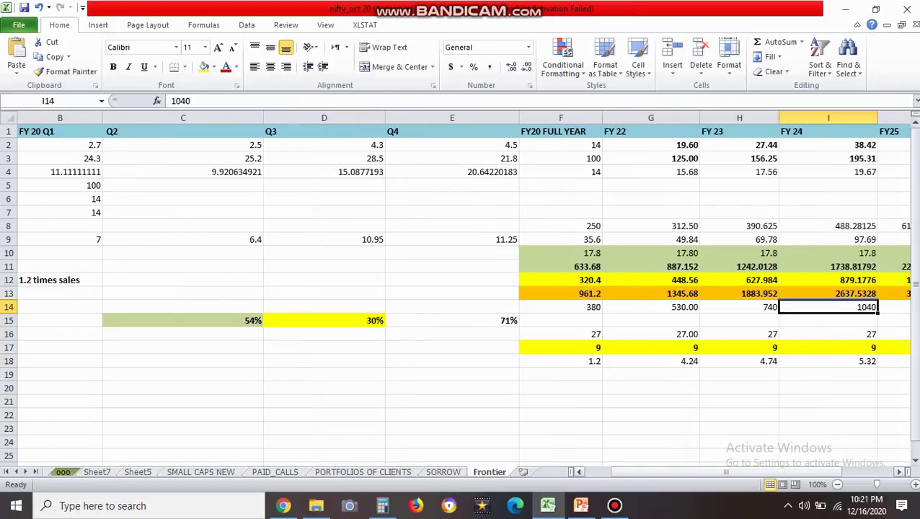
key("Right")
Trace row 14 back from the projected years to its label in A14.
key("Left")
key("Left")
key("Left")
key("Left")
key("Left")
key("Left")
key("Left")
key("Left")
key("Left")
key("Left")
key("Left")
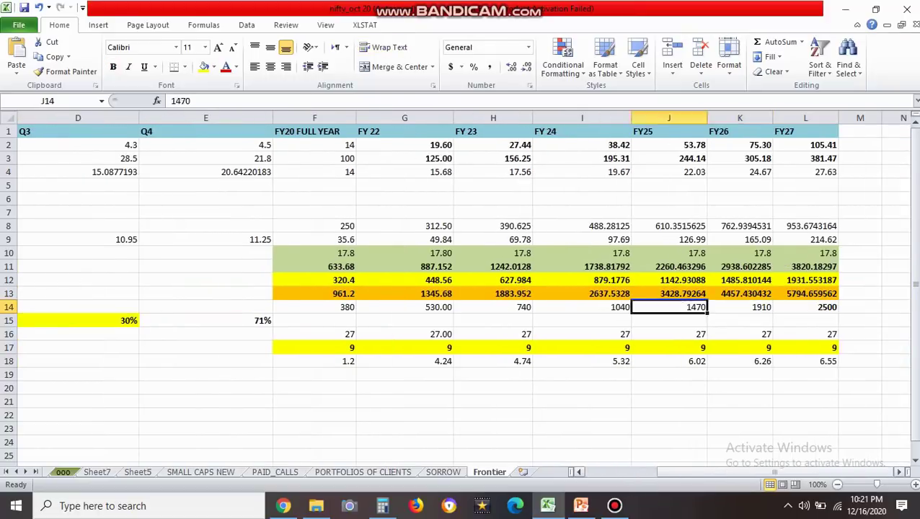
key("ctrl+b")
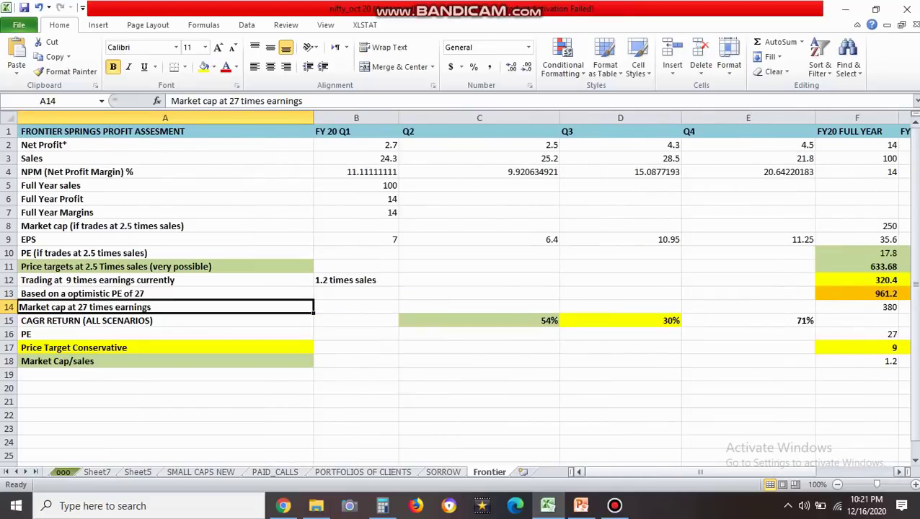
key("Right")
key("Right")
key("Right")
key("Left")
key("Left")
key("Left")
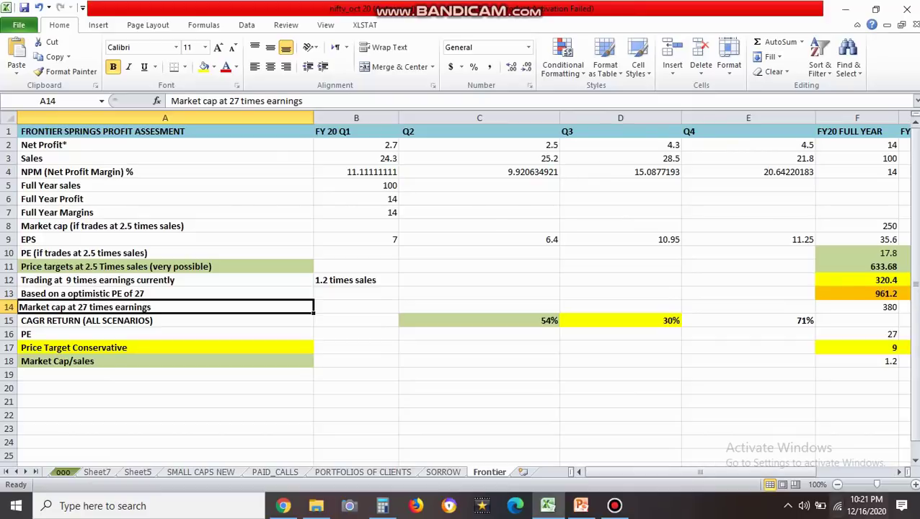
Switch to the PowerPoint presentation and start the slide show from the current RISKS ATTACHED slide.
left_click(580, 506)
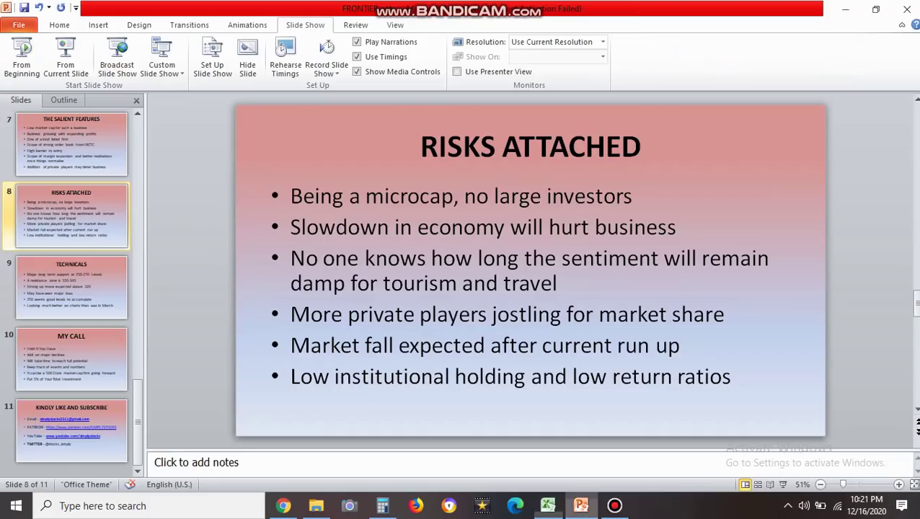
key("shift+F5")
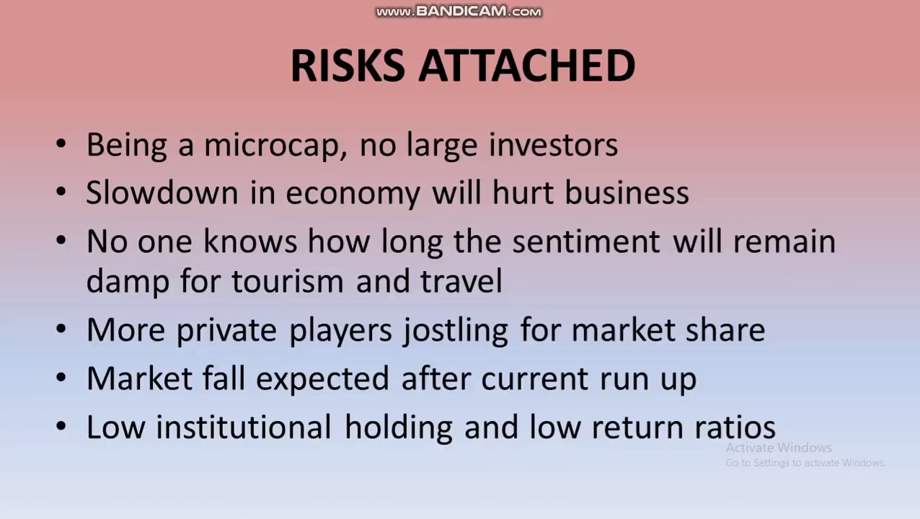